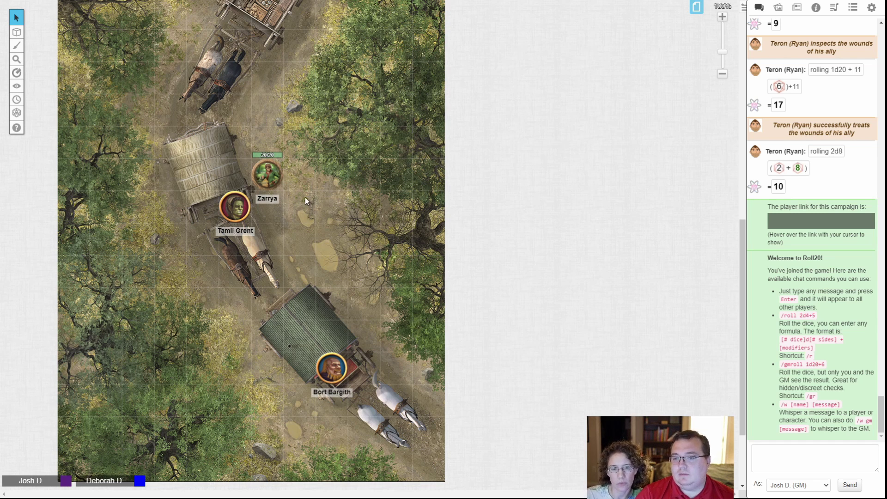
Set the maximum value of Bar 2 on the Zarrya token to 18 and save the changes
click(275, 181)
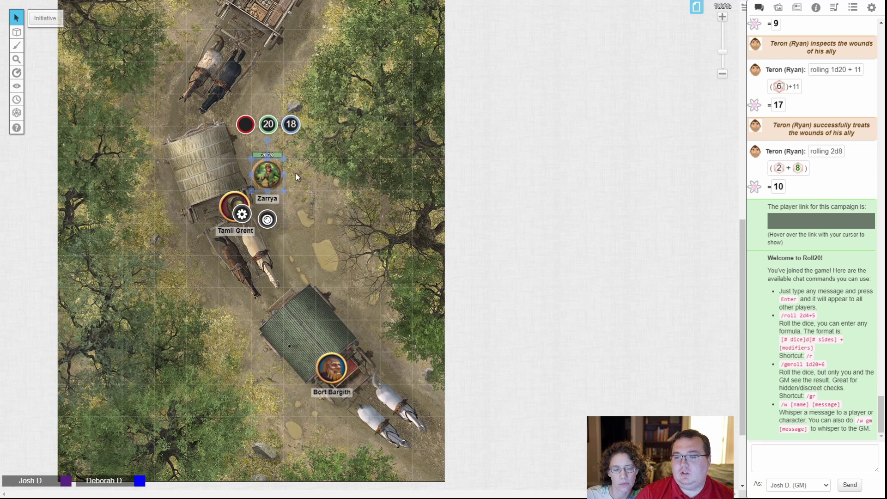
click(239, 217)
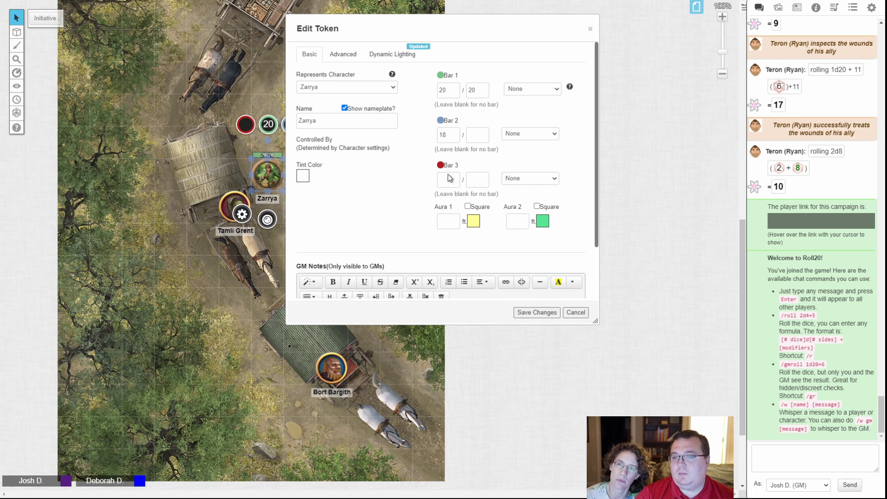
click(469, 135)
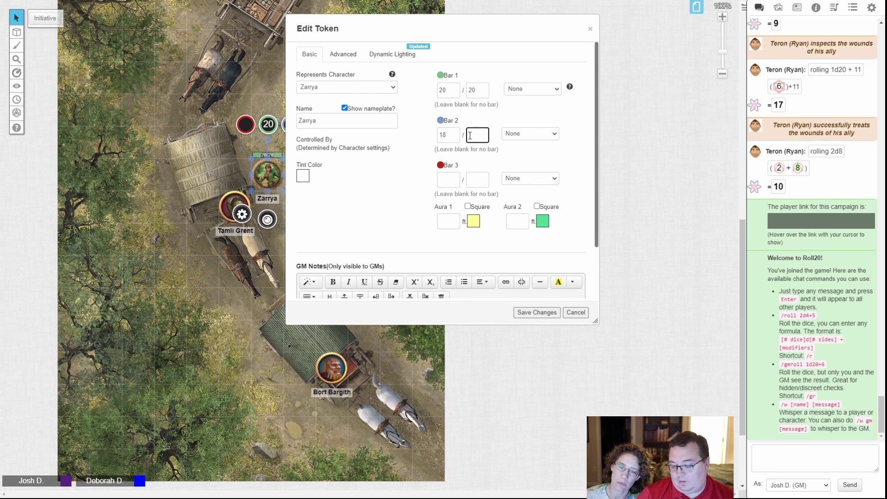
text(18)
click(538, 313)
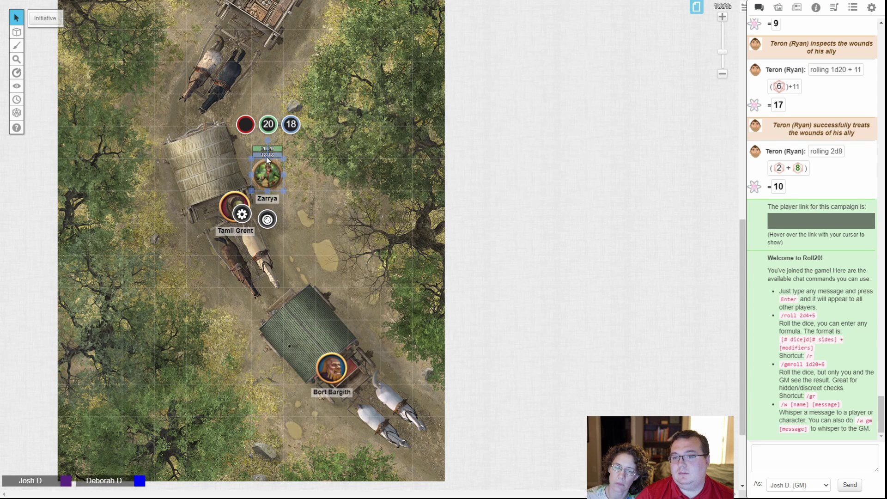
Clear the Bar 2 maximum on the Zarrya token and save the changes
click(241, 214)
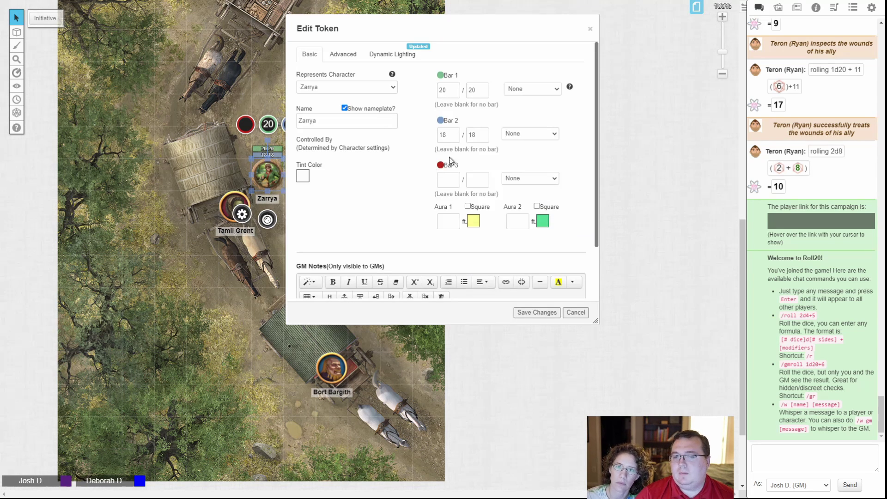
double_click(484, 134)
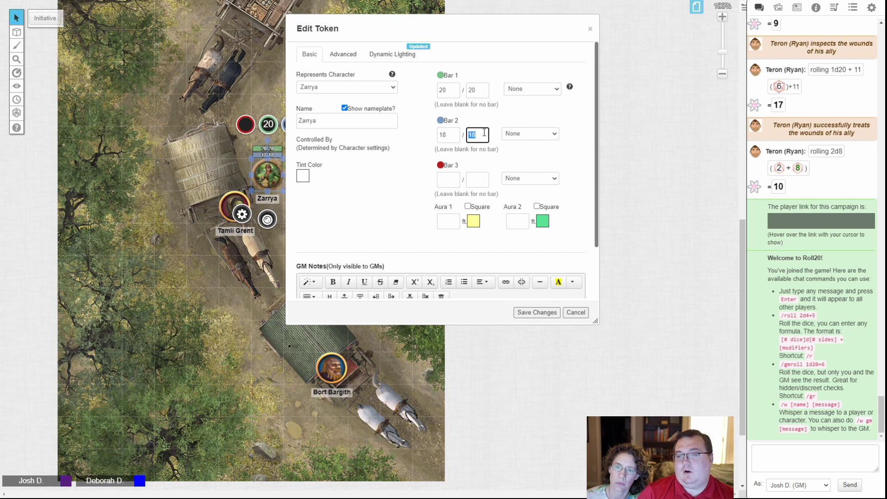
key(BackSpace)
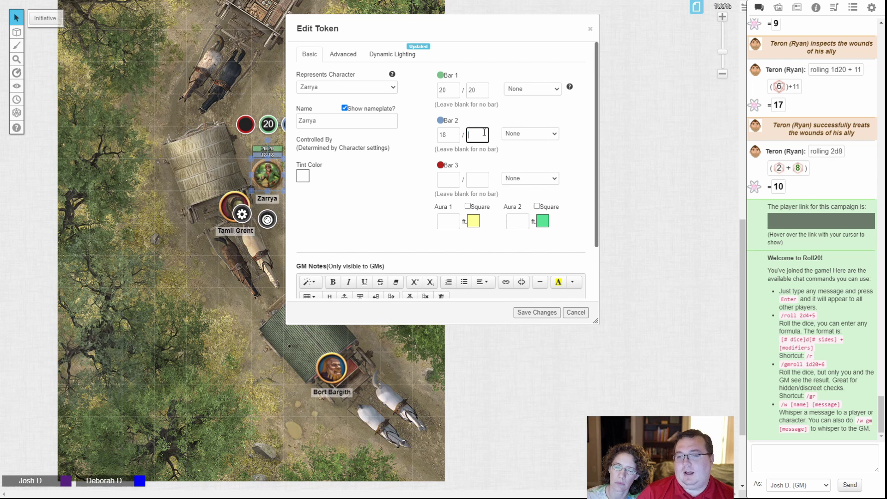
click(525, 312)
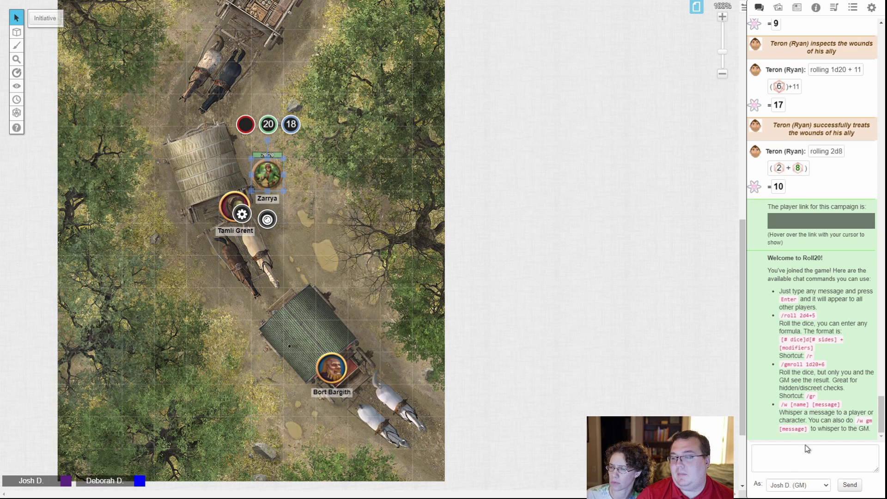
Roll a twenty-sided die in the chat with the command /roll 1d20
click(754, 463)
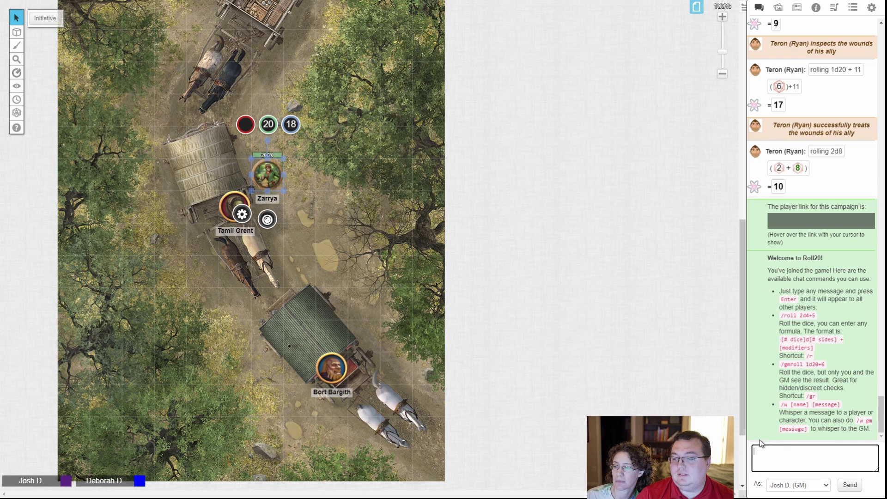
text(/roll)
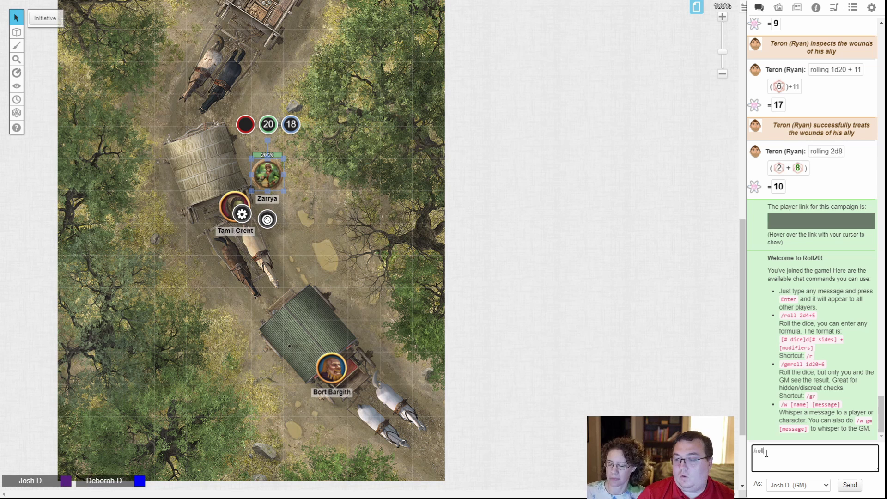
text( 1d3)
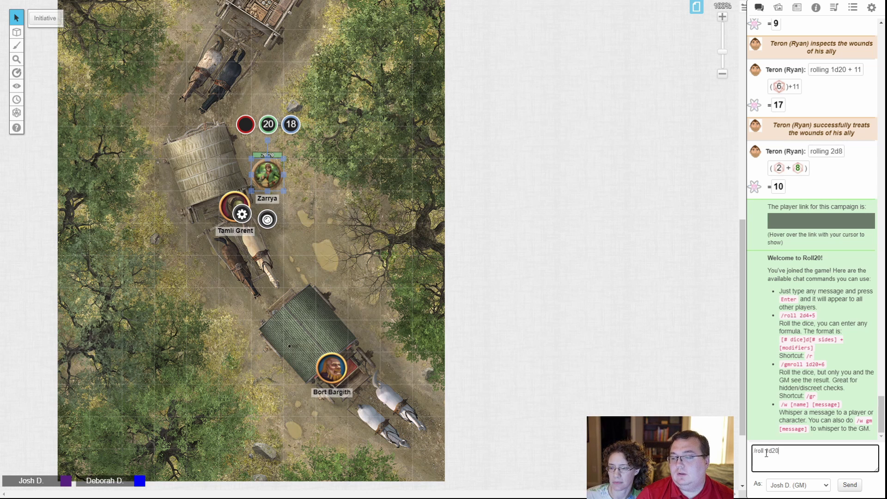
text(0)
key(Return)
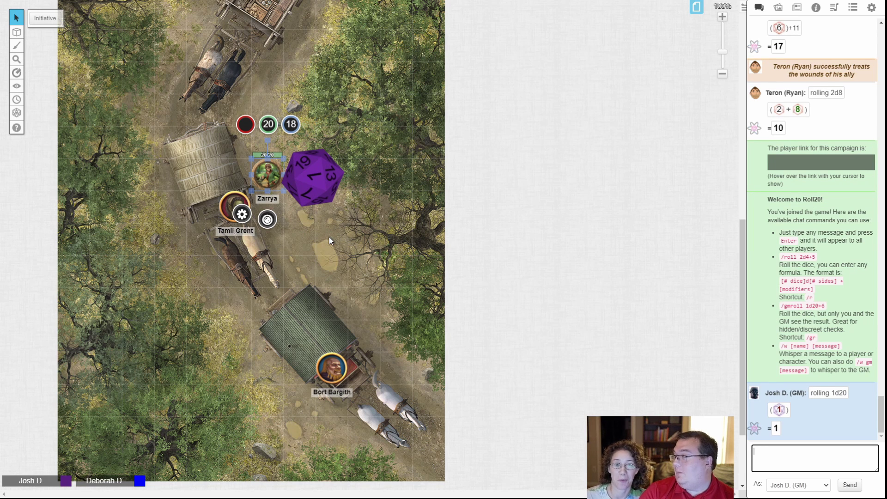
Deselect the Zarrya token and review the available chat commands in the Roll20 welcome message
click(319, 182)
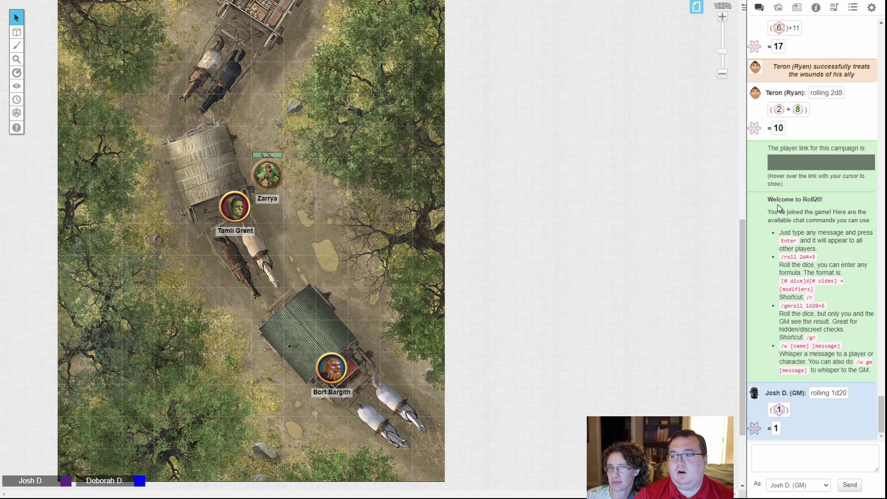
drag(761, 198, 834, 369)
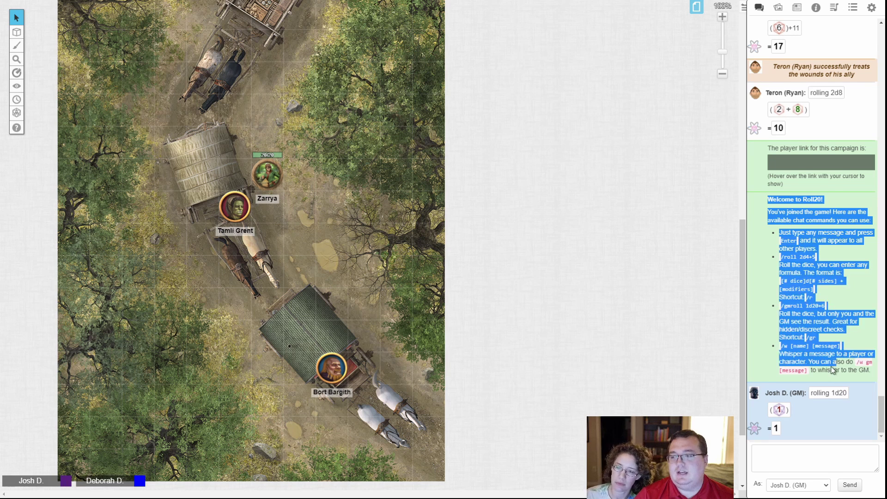
click(798, 264)
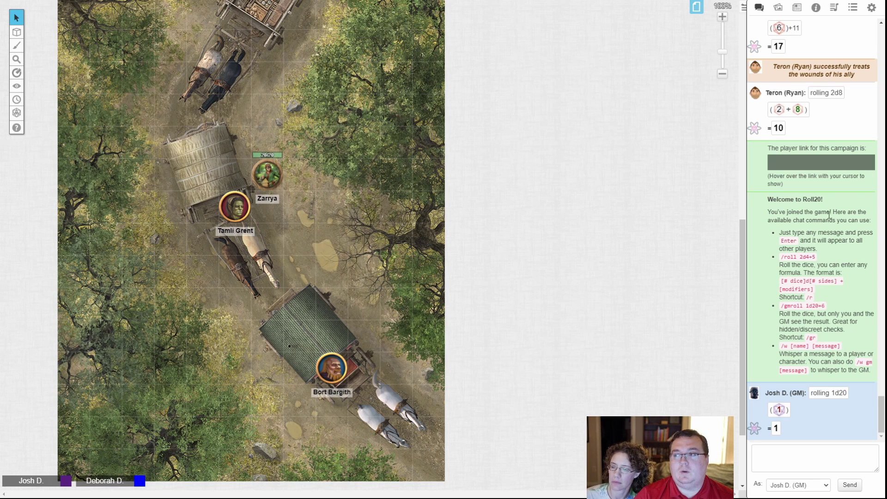
Browse the Roadside Ambush Map Pack assets under Marketplace Purchases in the art library
click(778, 7)
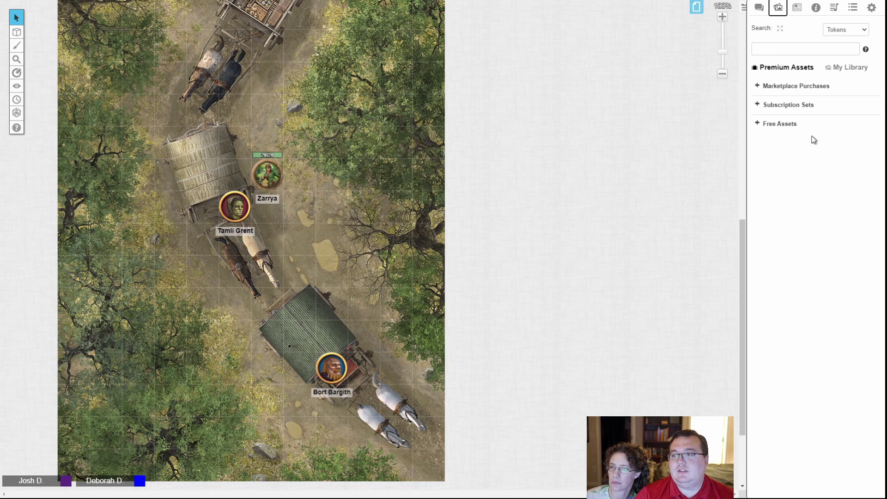
click(757, 87)
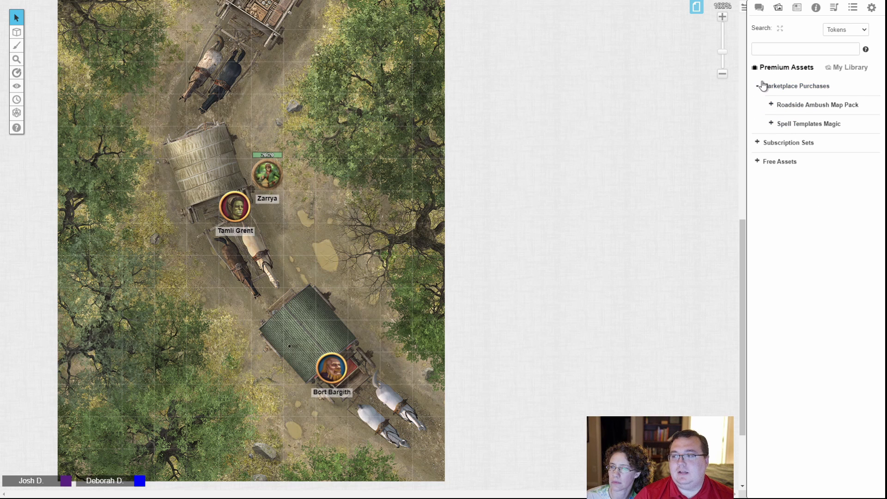
click(770, 104)
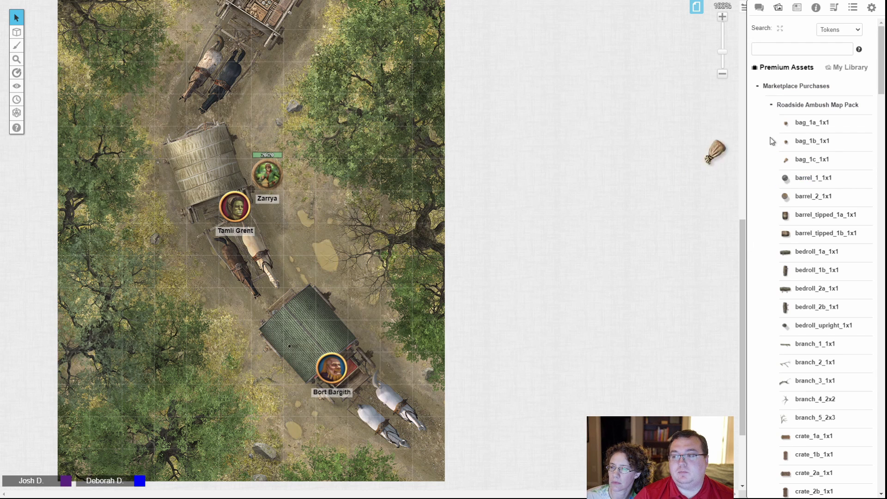
click(759, 92)
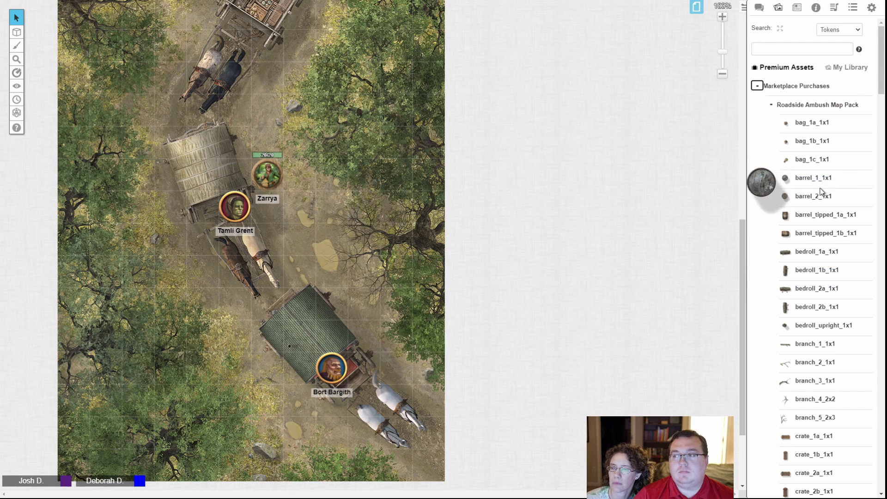
View the Pre-generated Characters folder in the campaign journal, then collapse it again
click(797, 8)
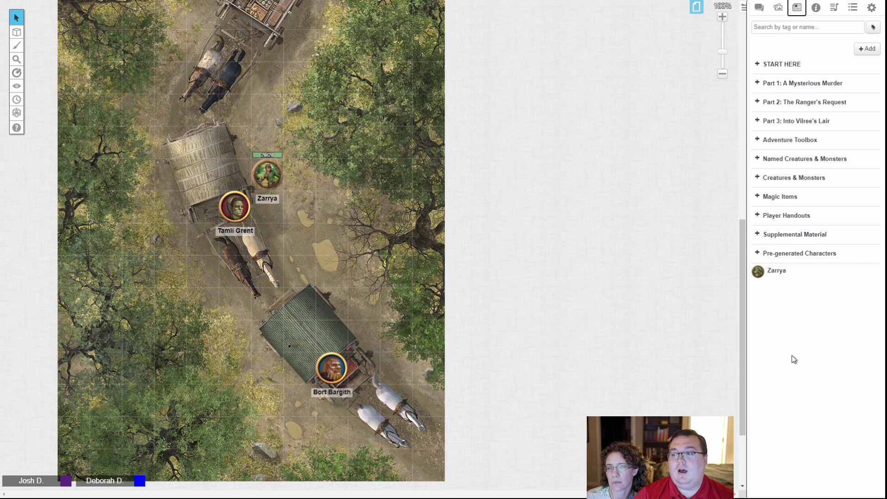
click(757, 253)
scroll(822, 299, down, 1)
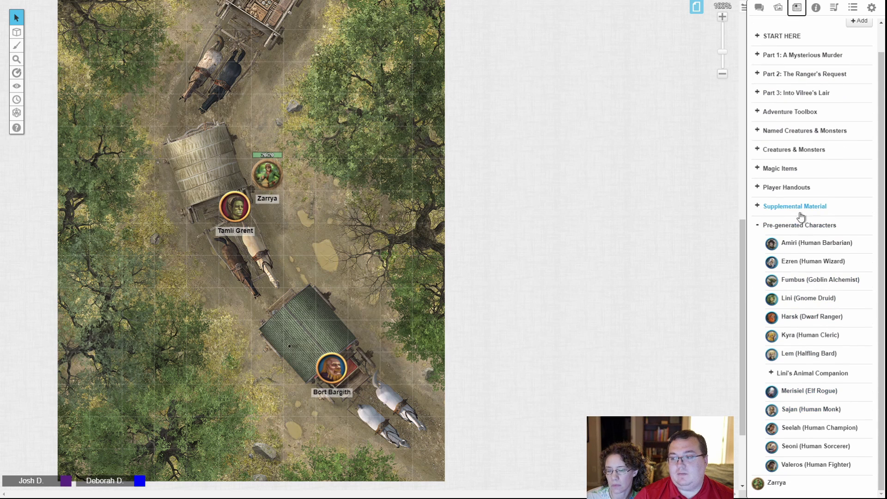
click(754, 226)
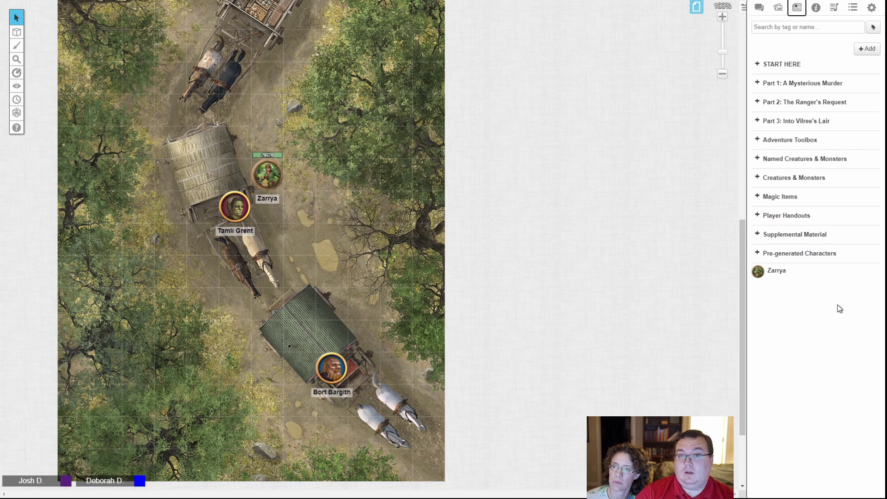
Open Zarrya's character sheet from the journal and enlarge its window to nearly the full screen height
click(779, 271)
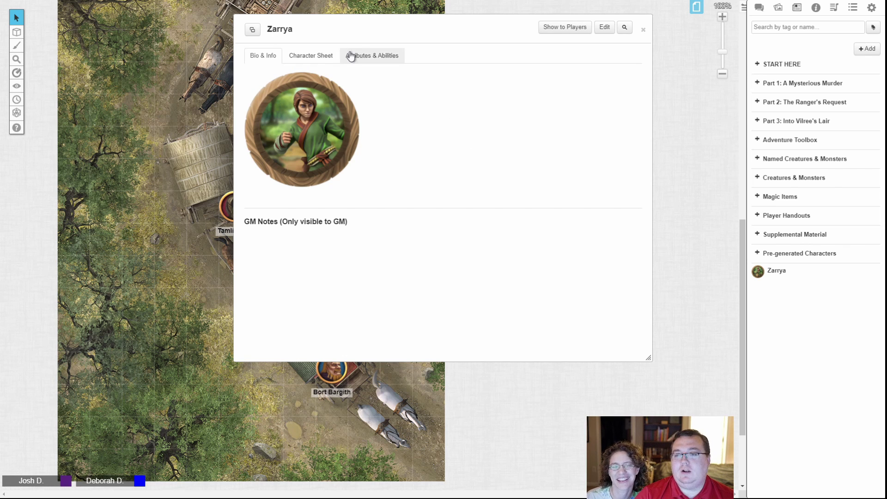
click(324, 55)
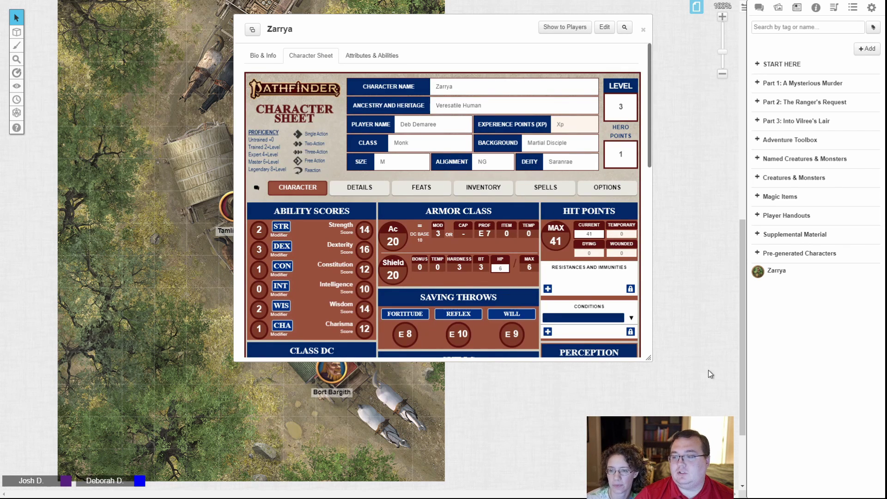
drag(649, 359, 649, 490)
drag(422, 35, 419, 22)
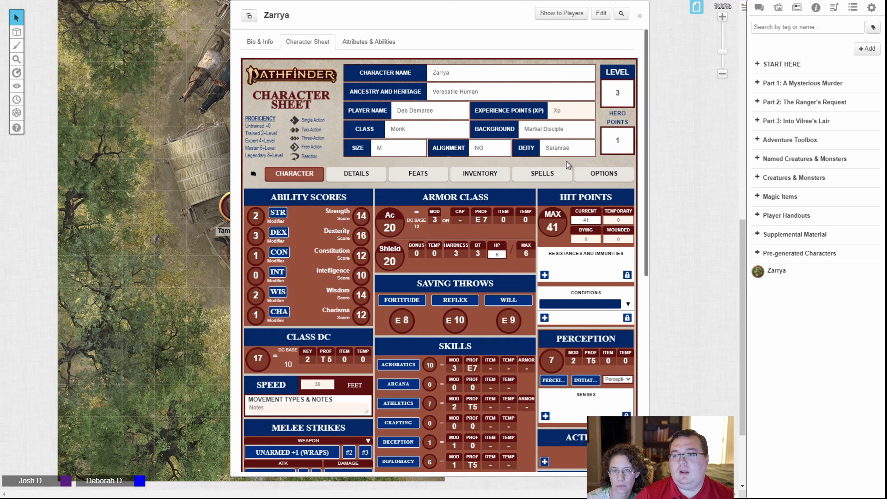
Examine Zarrya's character page from the ability scores through the strikes and skills down to the lore entries
scroll(556, 286, down, 3)
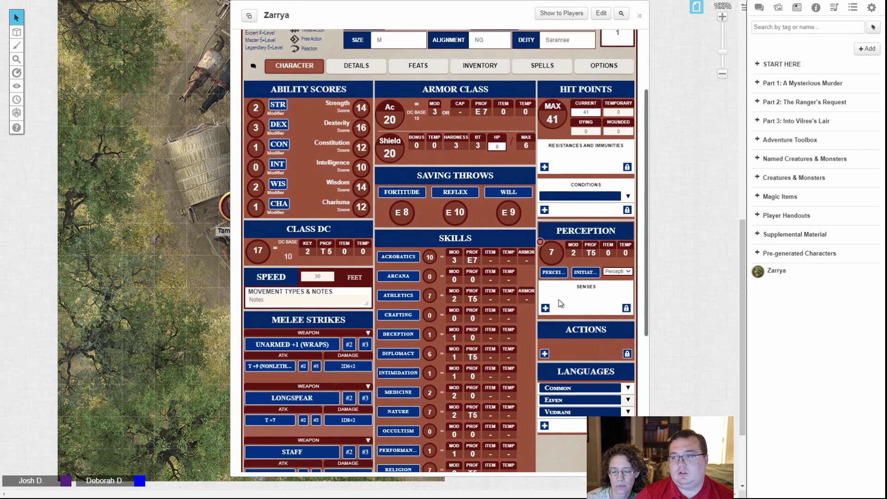
scroll(561, 304, down, 2)
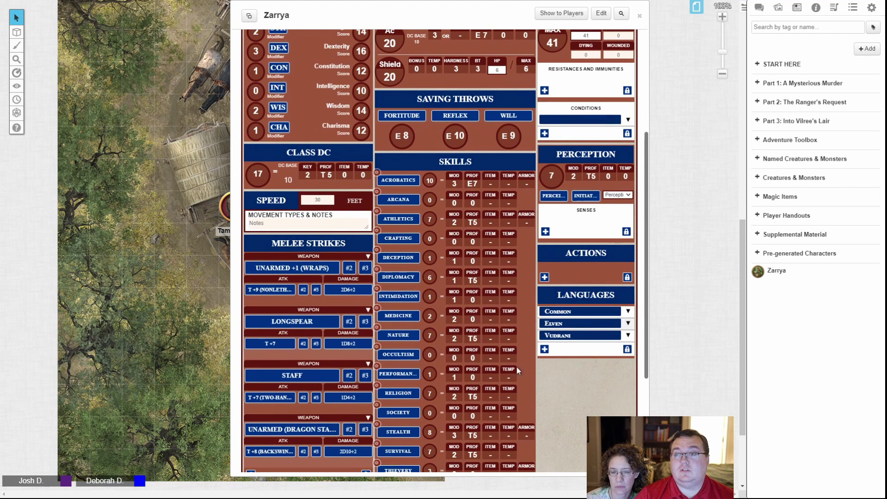
scroll(494, 333, down, 1)
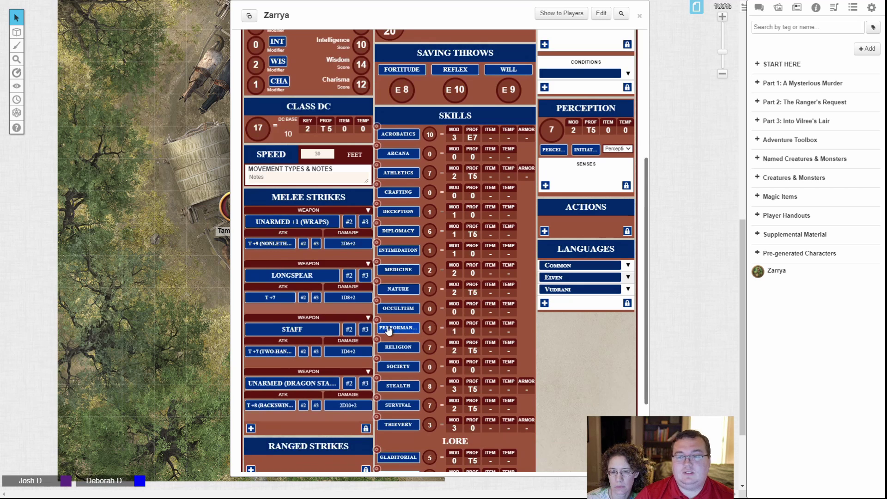
scroll(392, 331, down, 1)
scroll(527, 383, up, 3)
scroll(532, 378, down, 5)
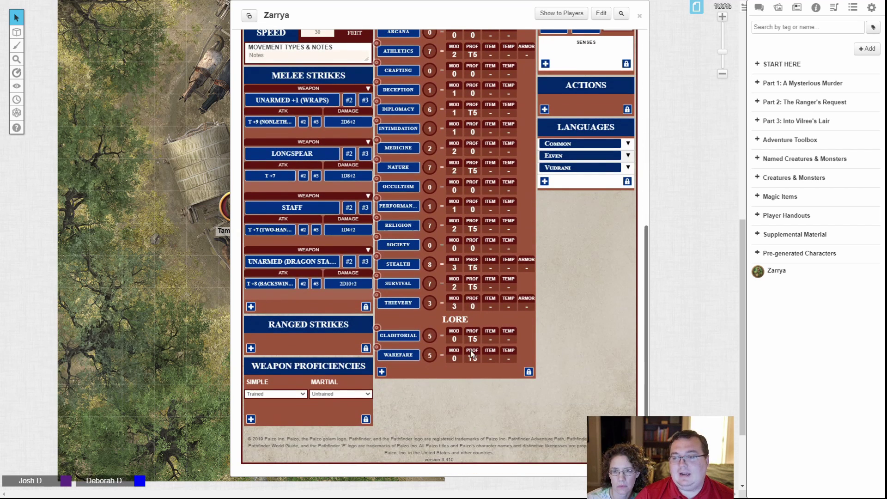
Expand the Acrobatics skill to view its rank, modifiers and notes, then collapse it
scroll(388, 420, up, 1)
scroll(443, 406, up, 2)
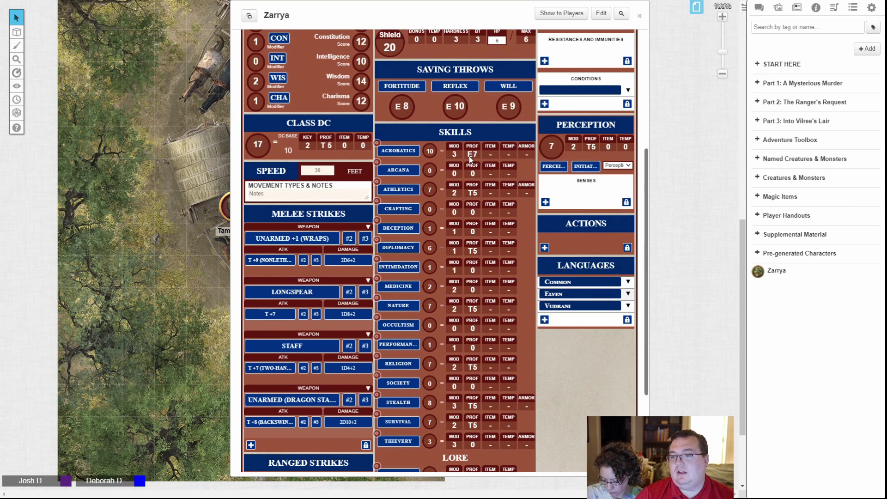
scroll(458, 203, up, 1)
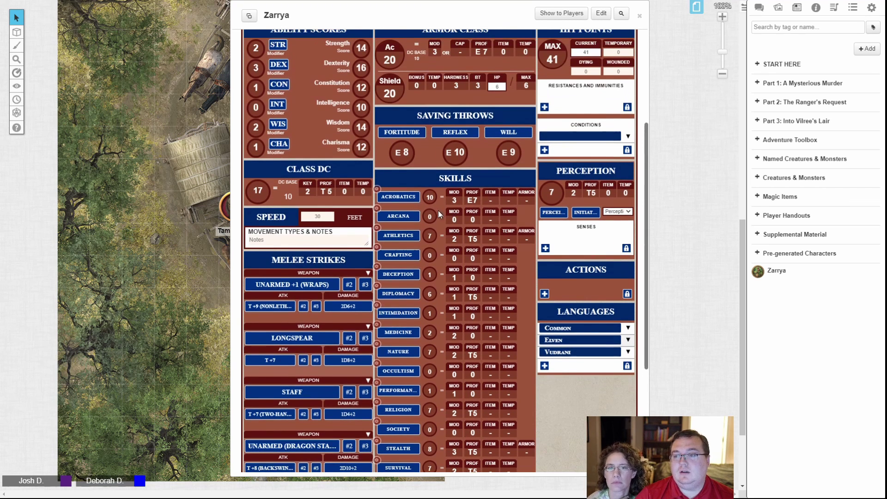
click(377, 189)
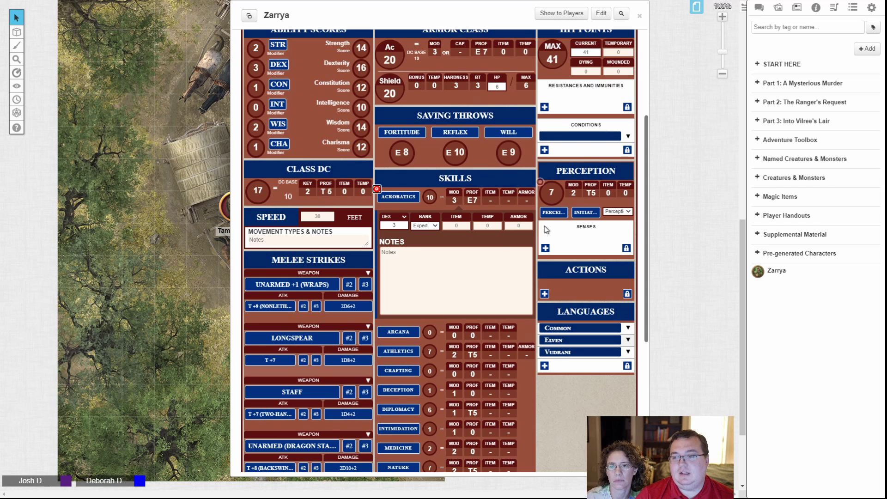
click(377, 189)
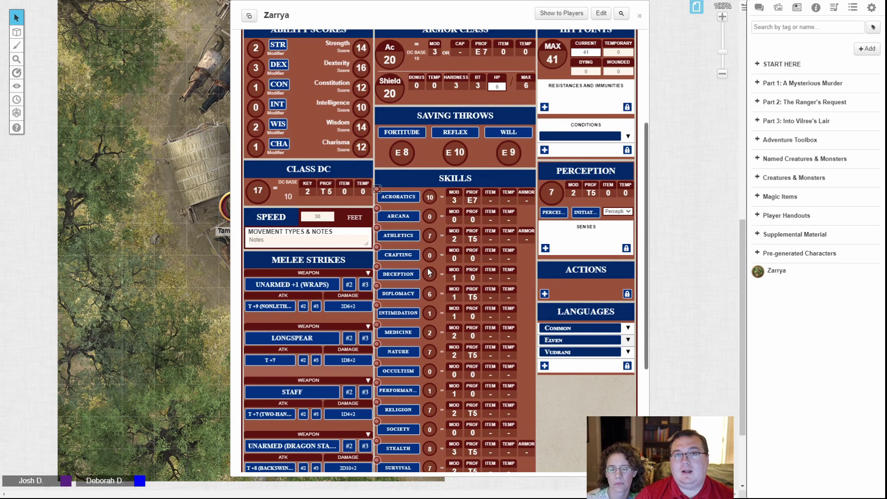
Show the Details page of Zarrya's character sheet with the personality and campaign notes fields
scroll(430, 272, up, 1)
scroll(429, 272, up, 1)
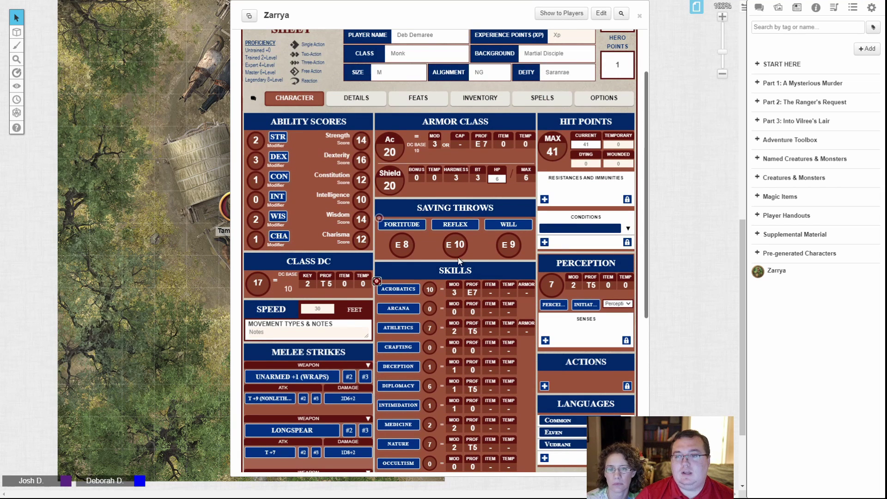
click(367, 99)
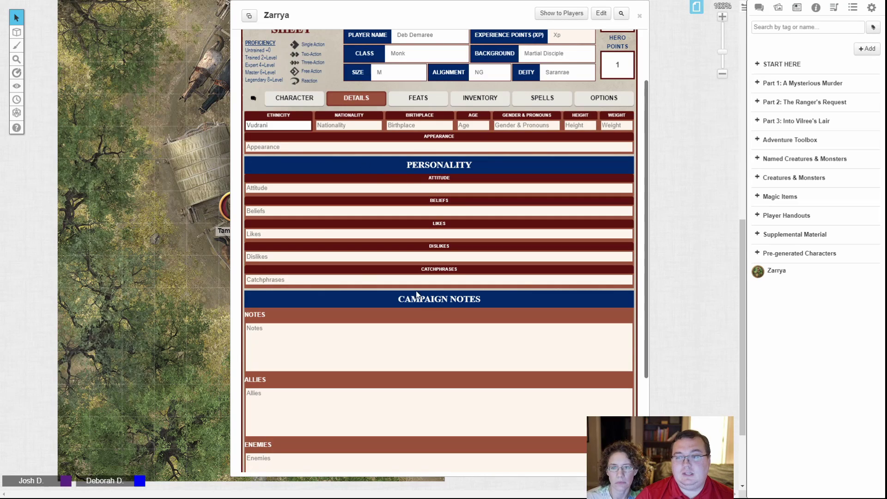
View the Feats, Inventory and Spells pages of Zarrya's character sheet and return to the Character page
click(434, 100)
click(482, 180)
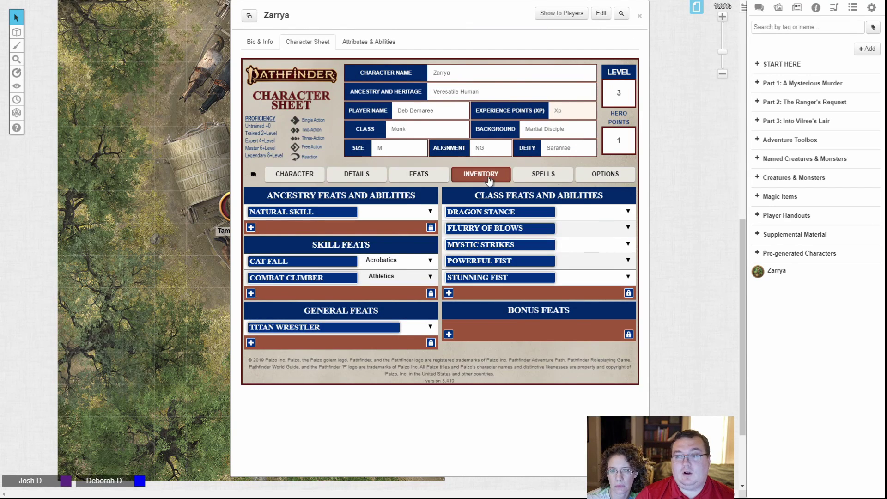
click(561, 178)
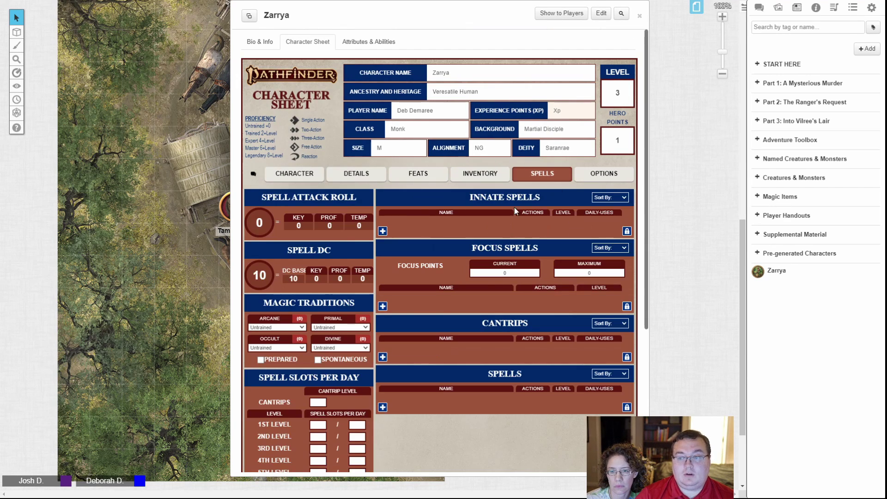
click(295, 173)
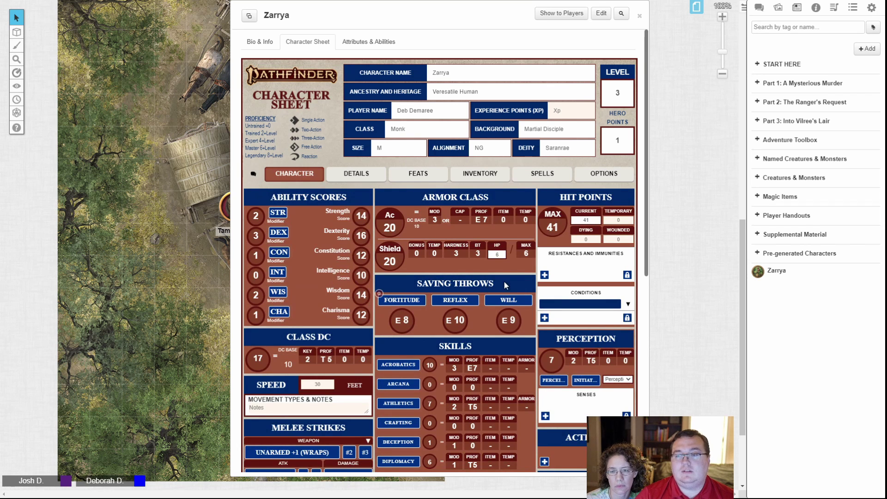
Show the chat, roll Zarrya's Reflex saving throw from the character sheet and close the sheet
click(757, 7)
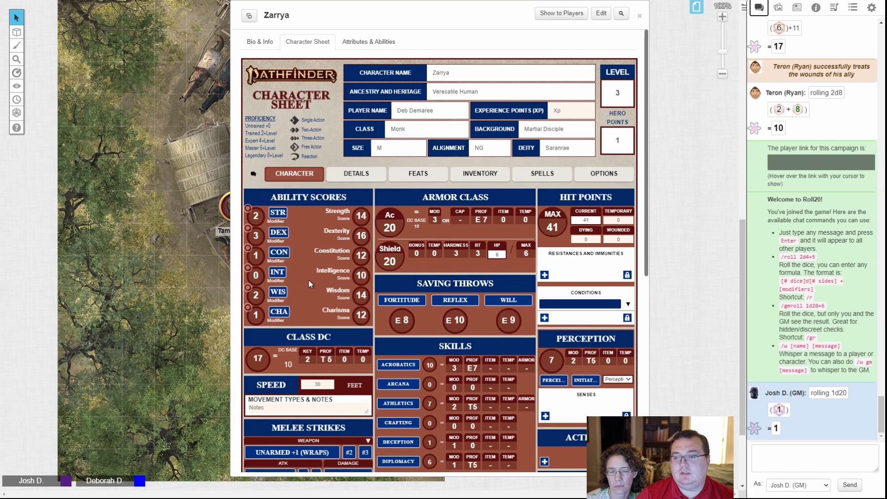
click(457, 300)
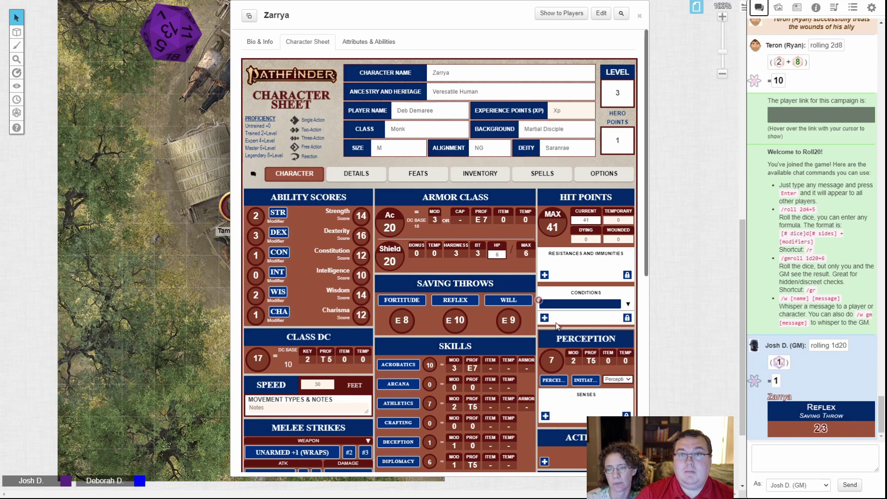
click(640, 17)
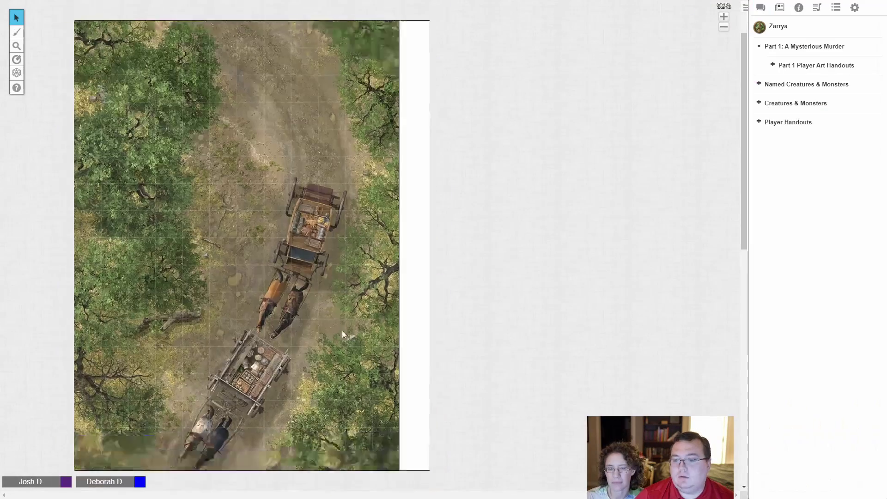
In the player's view, inspect the bar and aura settings of Zarrya's token and leave them without saving
scroll(342, 331, down, 4)
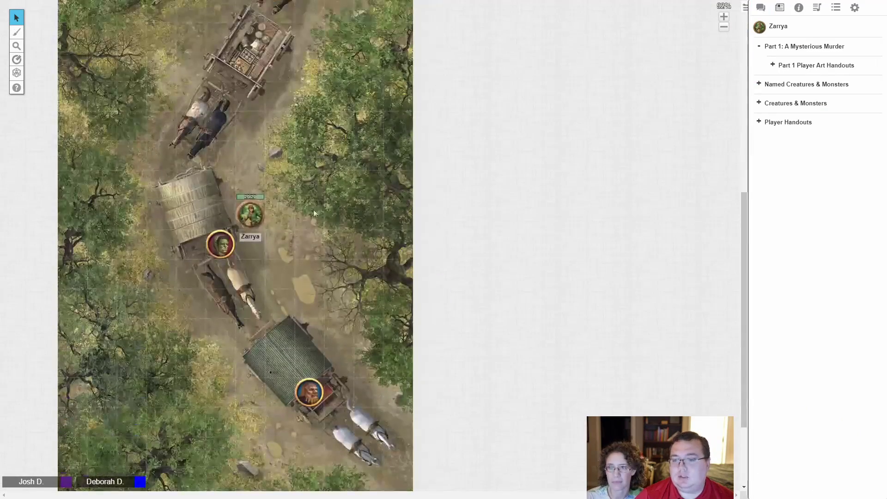
click(247, 210)
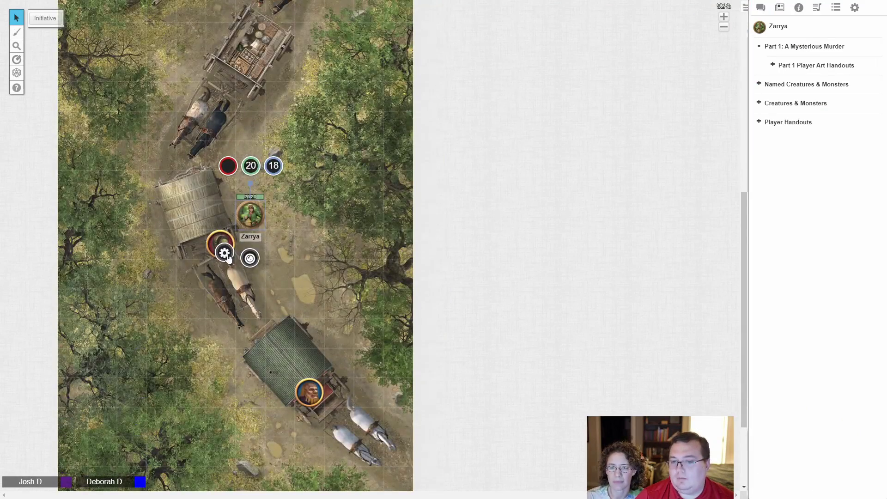
click(224, 253)
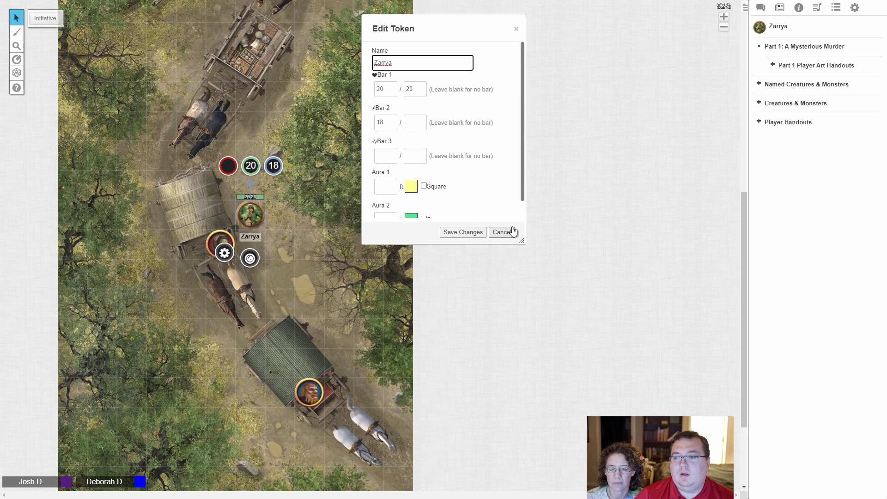
click(506, 233)
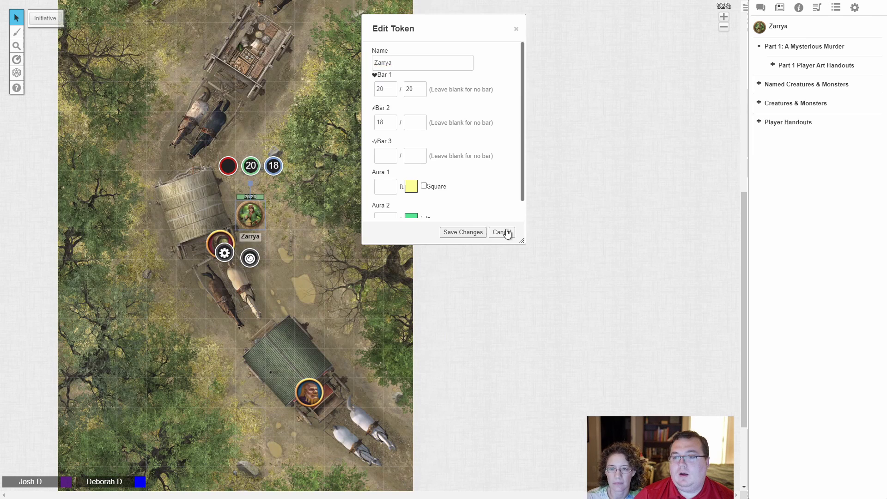
Open Zarrya's character sheet from the player's journal, enlarge its window and show the saving throws and skills
click(780, 29)
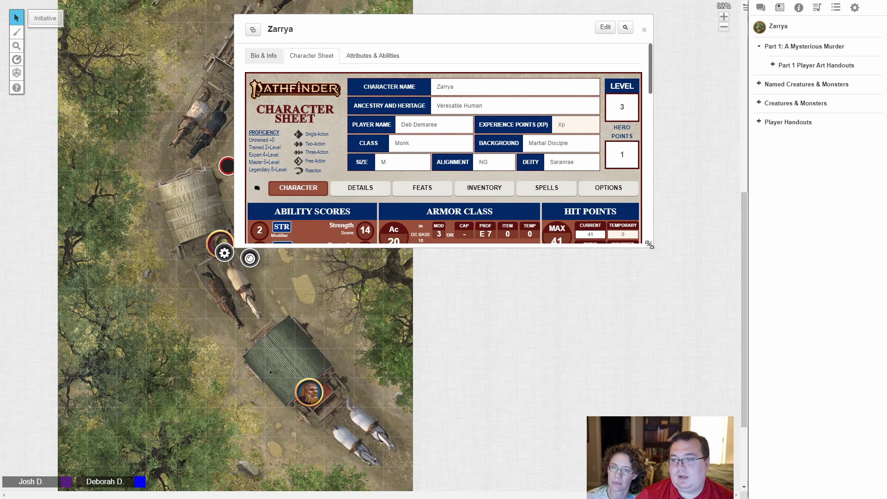
drag(650, 244, 669, 462)
scroll(660, 453, down, 3)
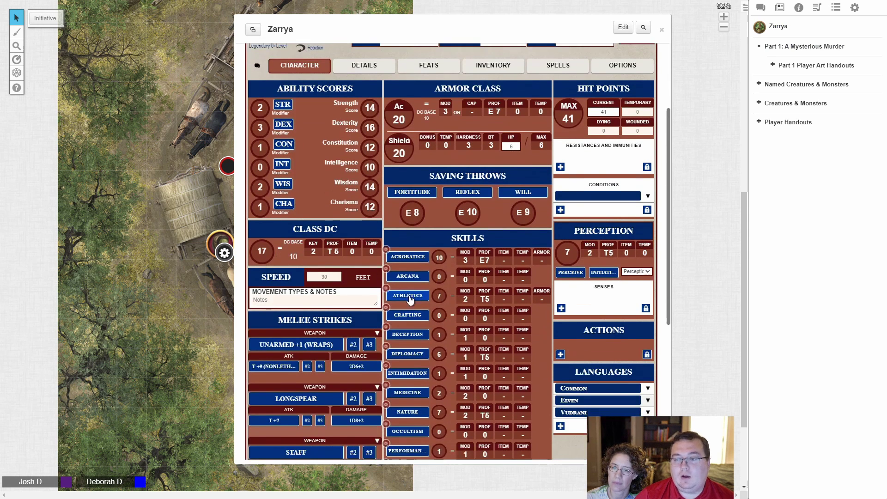
Show the chat, roll Zarrya's Reflex save as the player, then close the sheet and deselect the token
click(761, 8)
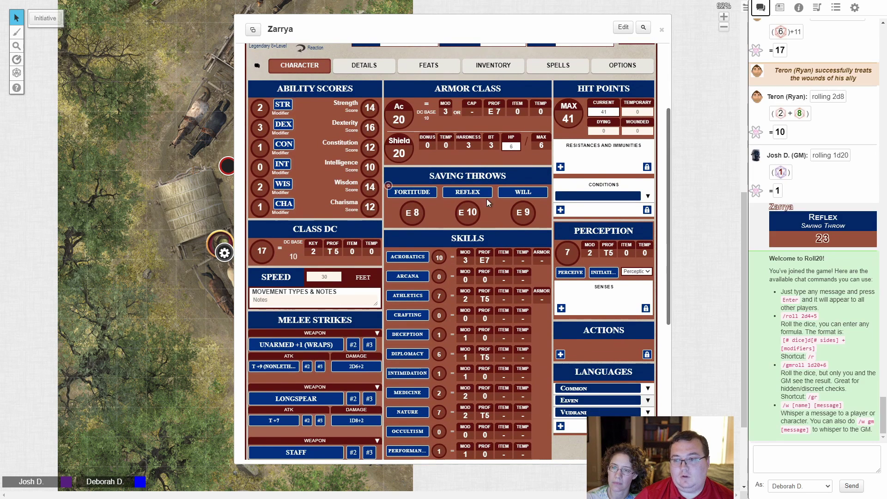
click(467, 213)
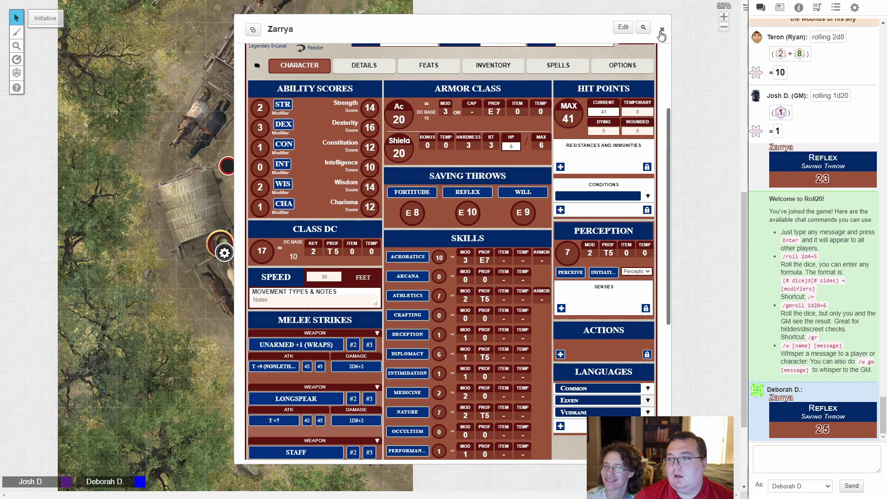
click(662, 30)
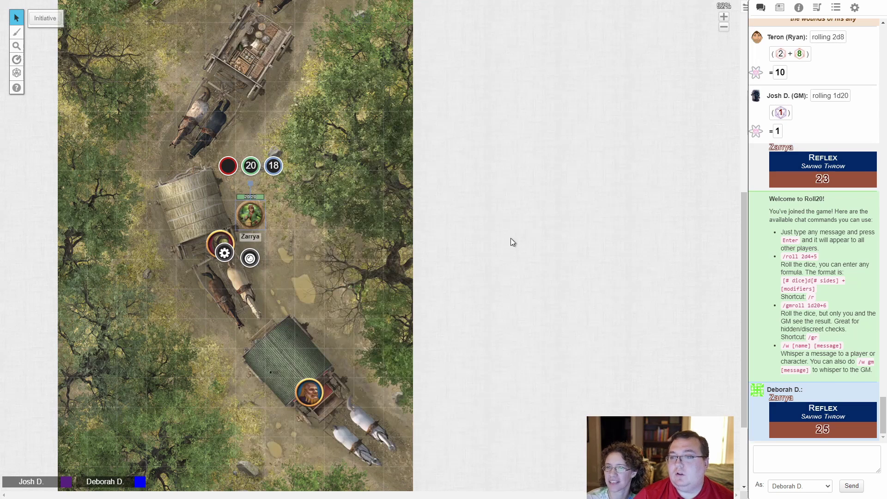
click(324, 242)
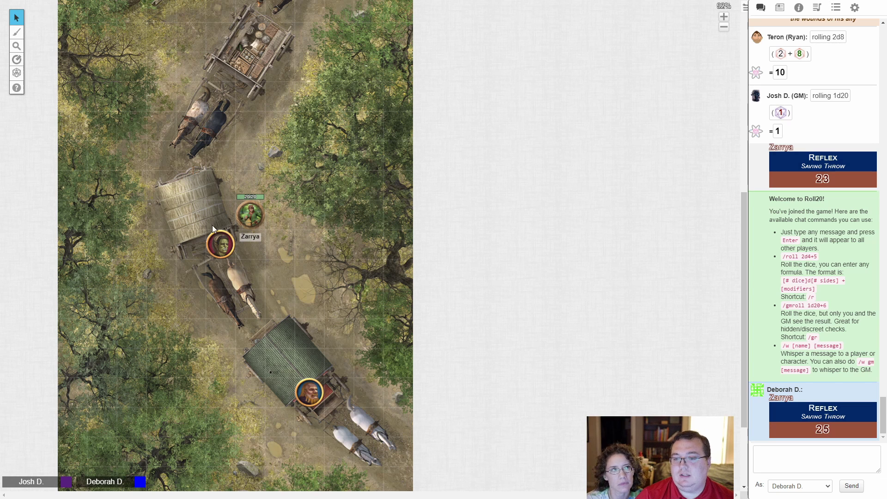
Delete Zarrya's token and place a fresh one from the journal beside the covered wagon
click(250, 214)
key(Delete)
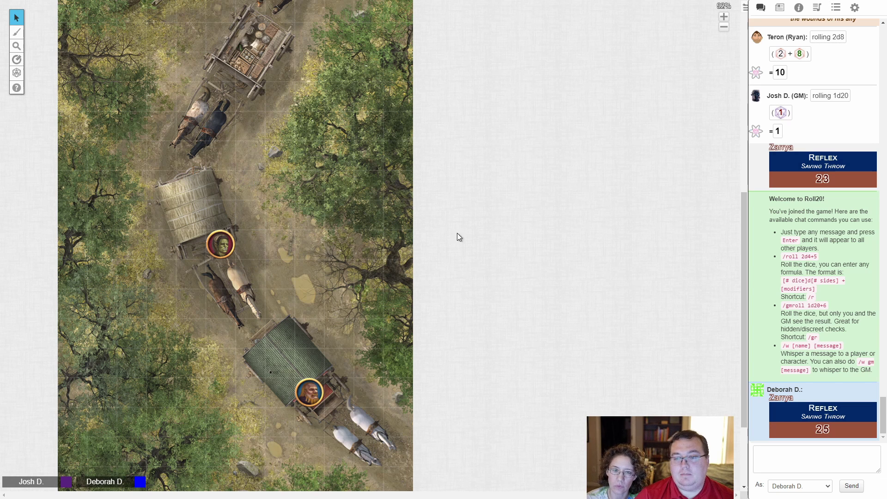
click(779, 7)
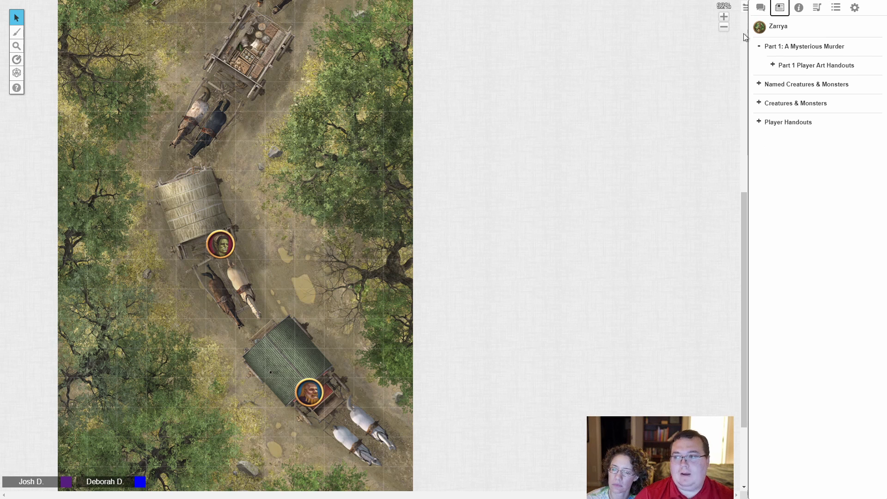
drag(778, 26, 250, 214)
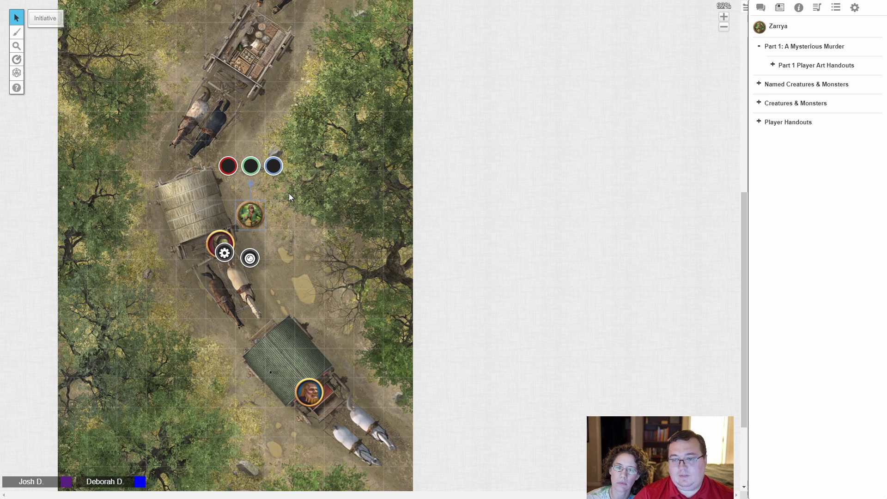
Check the hit points on Zarrya's character sheet, set the new token's Bar 1 to 41 / 41 and save the changes
click(791, 29)
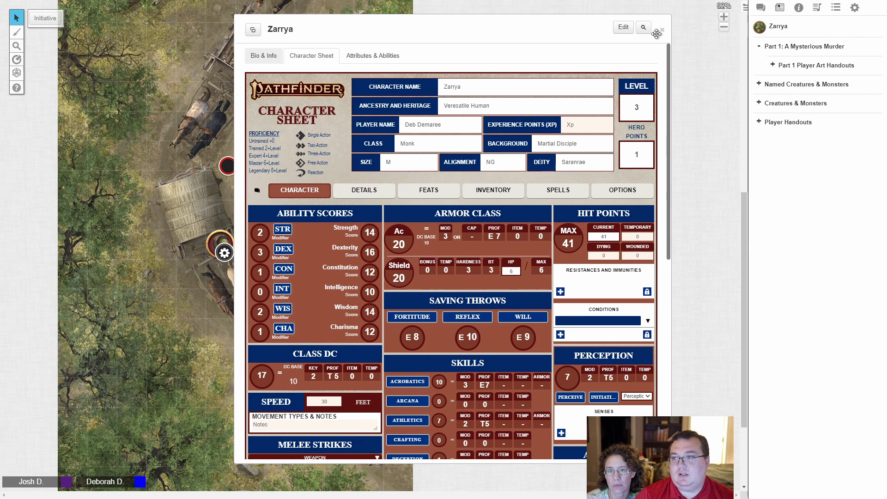
click(662, 29)
click(225, 252)
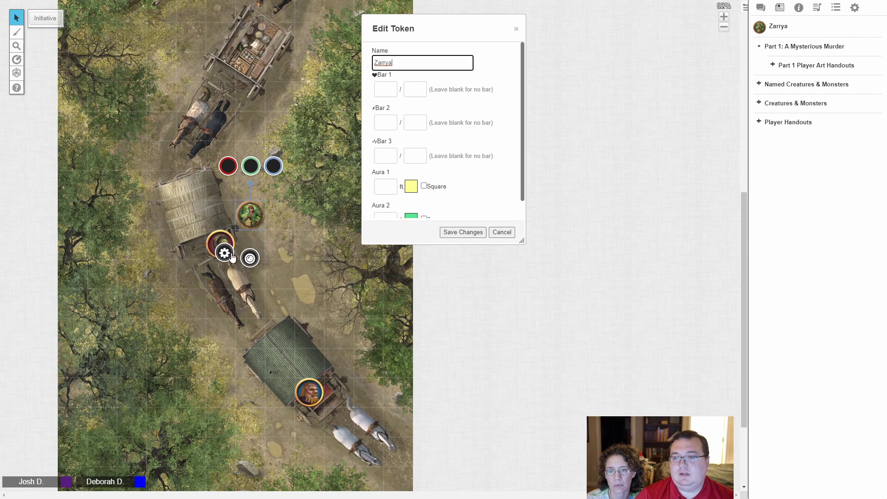
click(391, 92)
text(41)
key(Tab)
text(41)
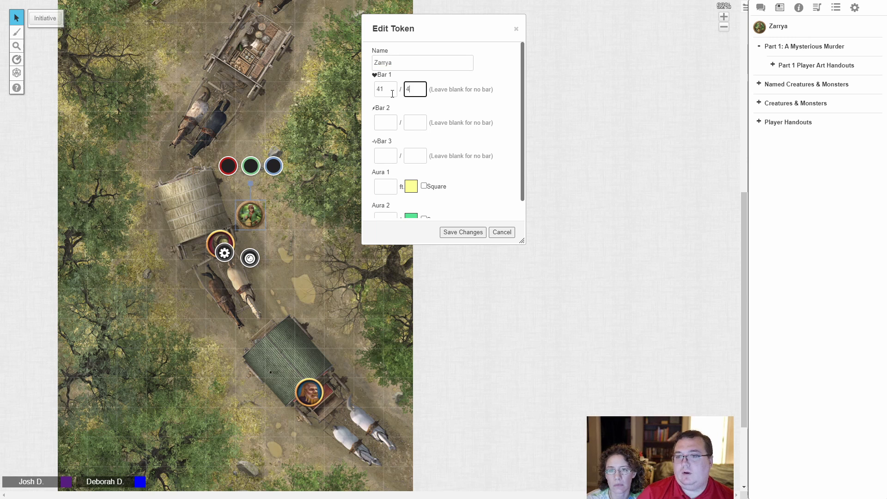
key(Tab)
click(463, 232)
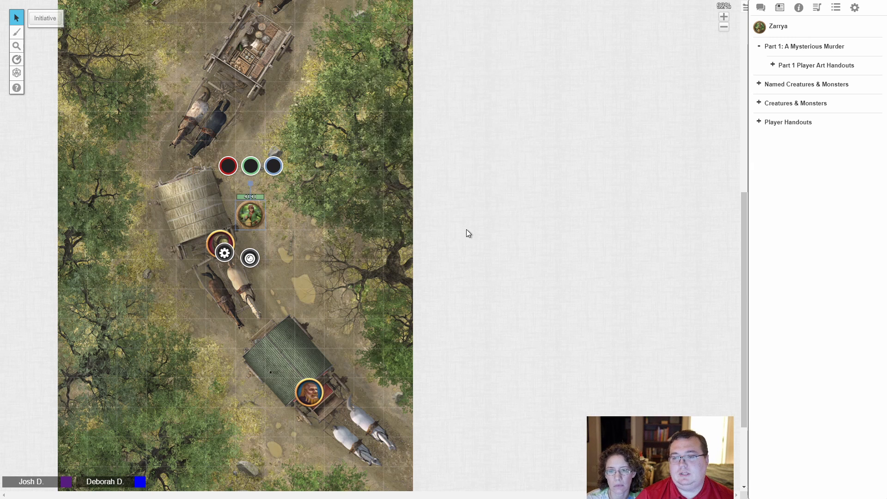
click(385, 271)
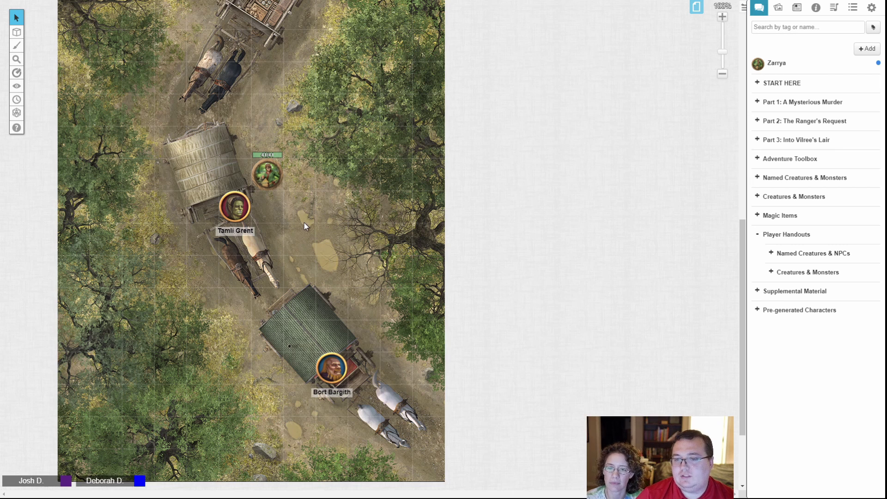
Switch the GM's view to the GM Info Overlay layer and compare the map's wolf area in the player's view
scroll(302, 224, up, 5)
drag(302, 288, 300, 297)
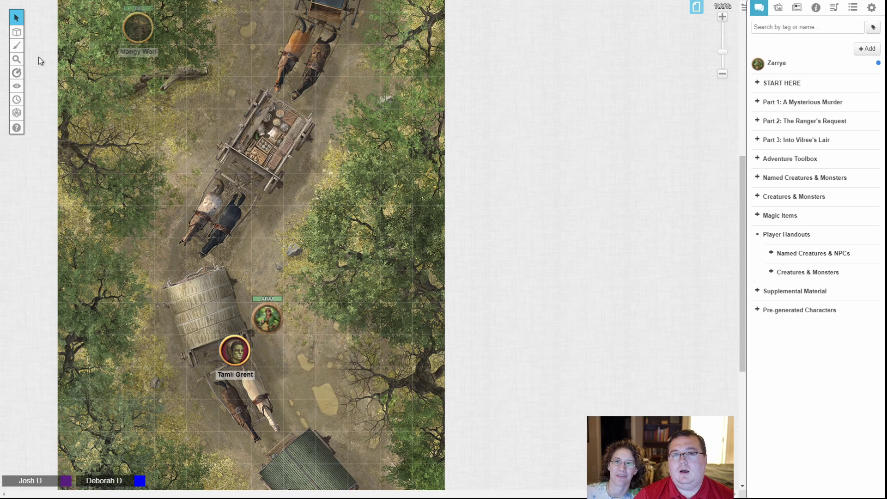
scroll(162, 135, up, 1)
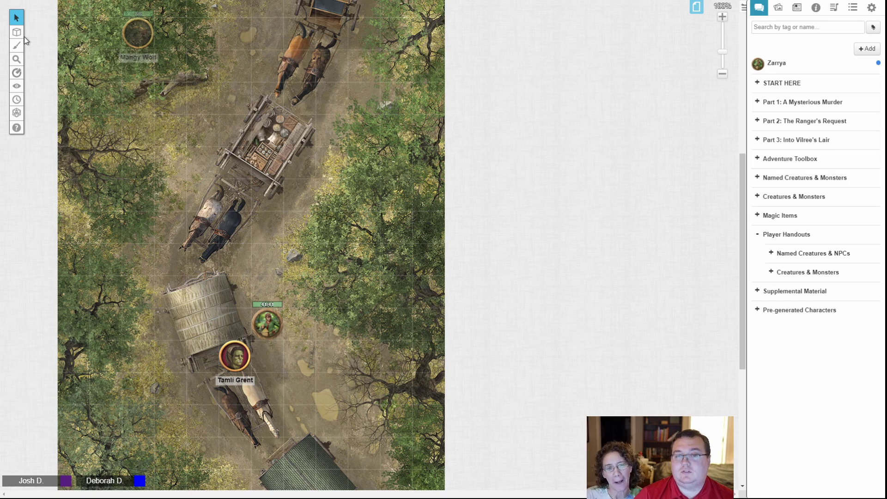
scroll(245, 139, up, 5)
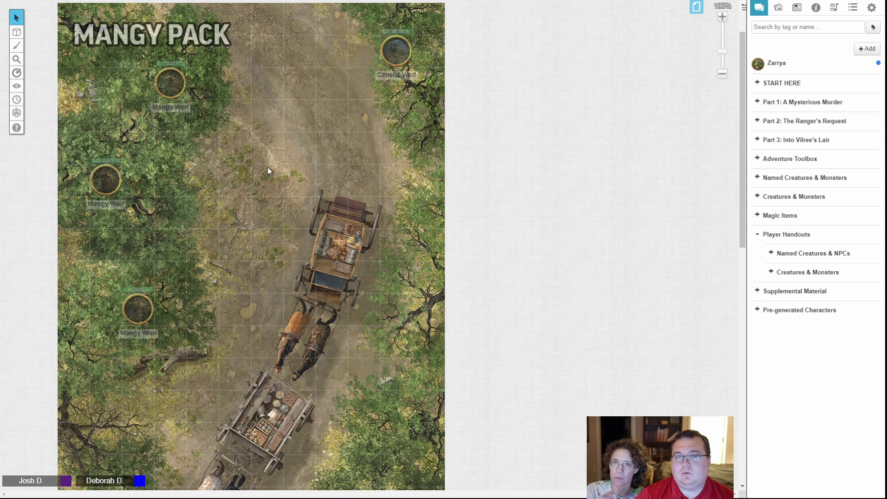
mouse_move(16, 32)
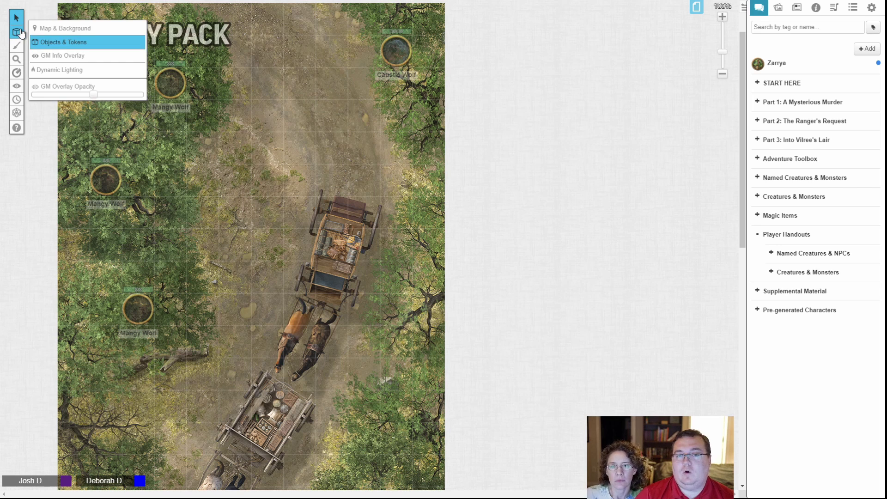
click(71, 56)
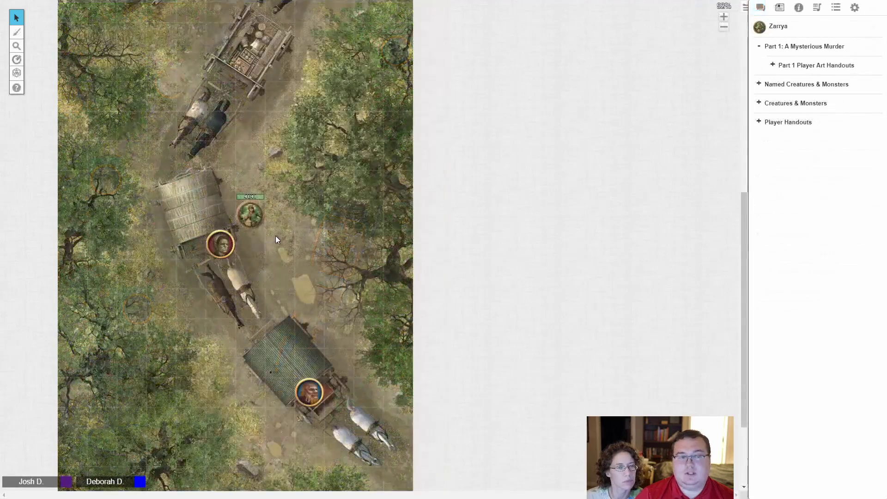
scroll(207, 242, up, 8)
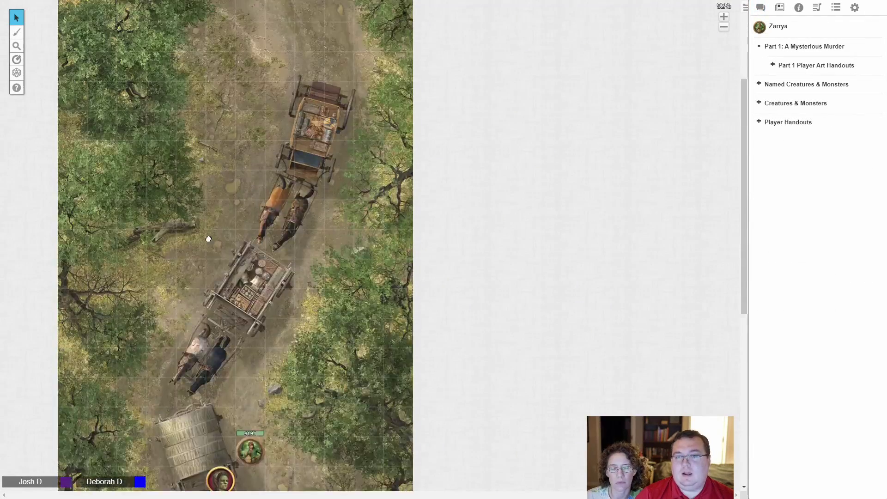
drag(205, 293, 188, 284)
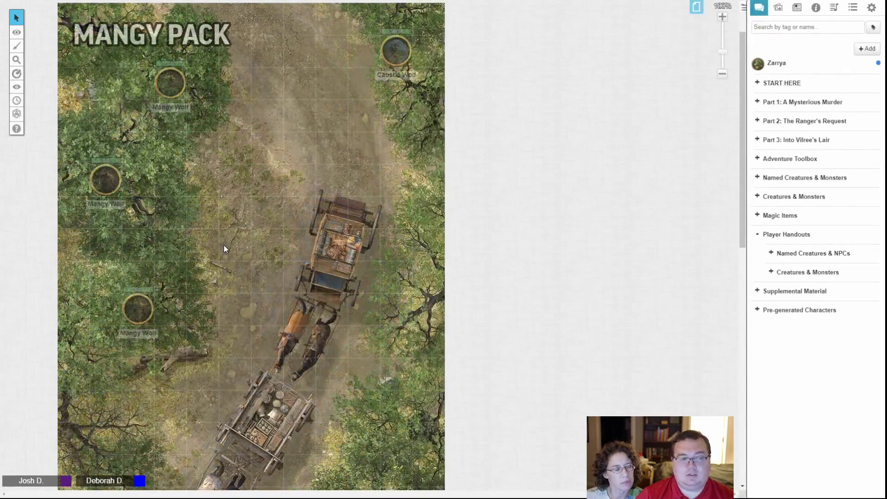
Select the three Mangy Wolves and the Caustic Wolf and move them all to the Token Layer
click(137, 308)
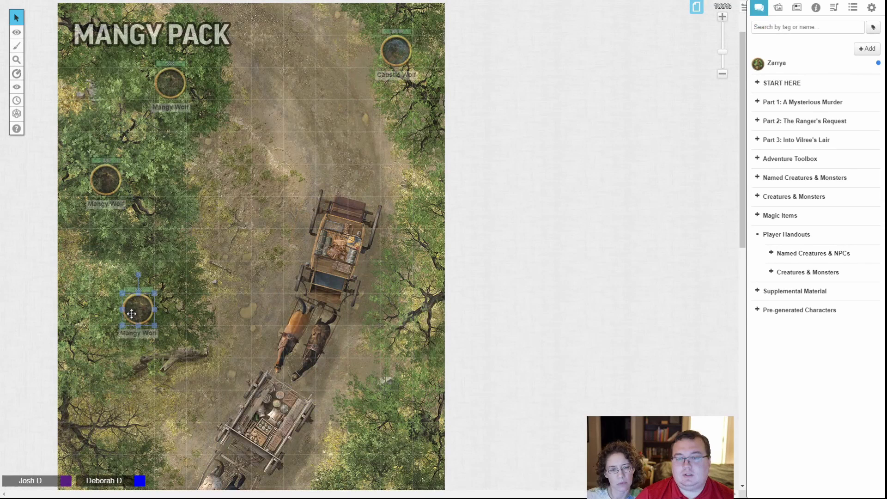
click(111, 180)
shift+click(142, 306)
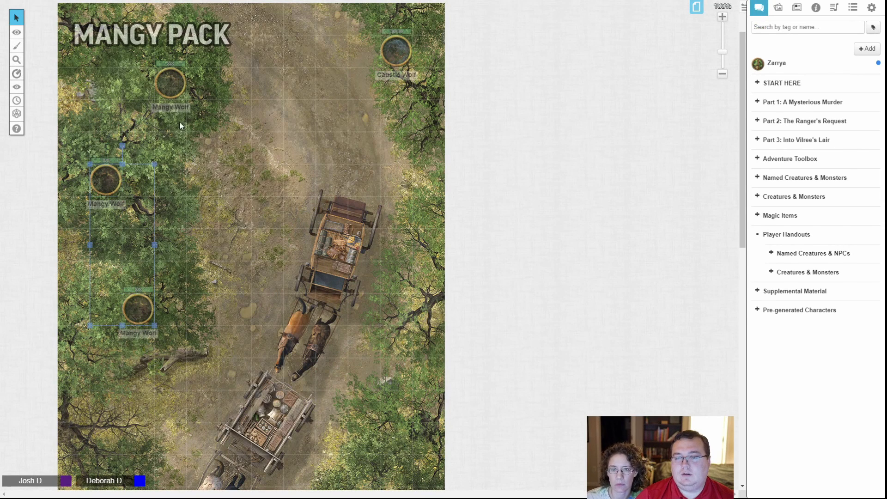
shift+click(180, 85)
shift+click(395, 56)
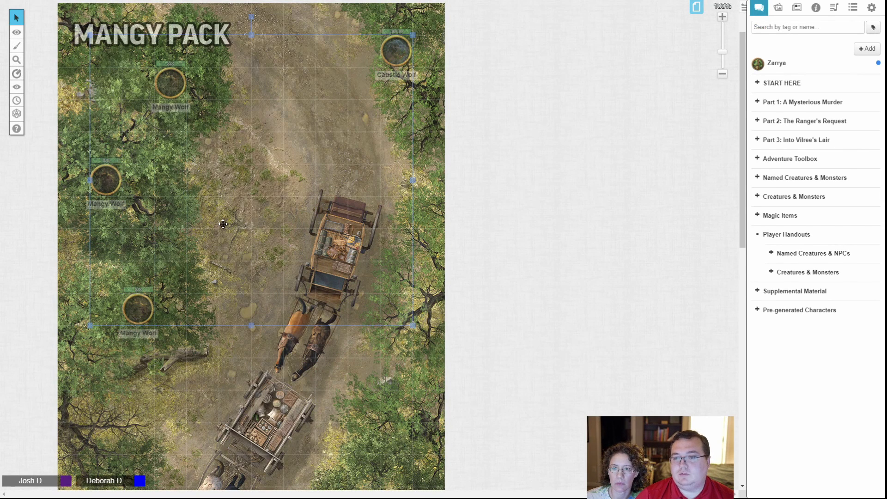
right_click(167, 78)
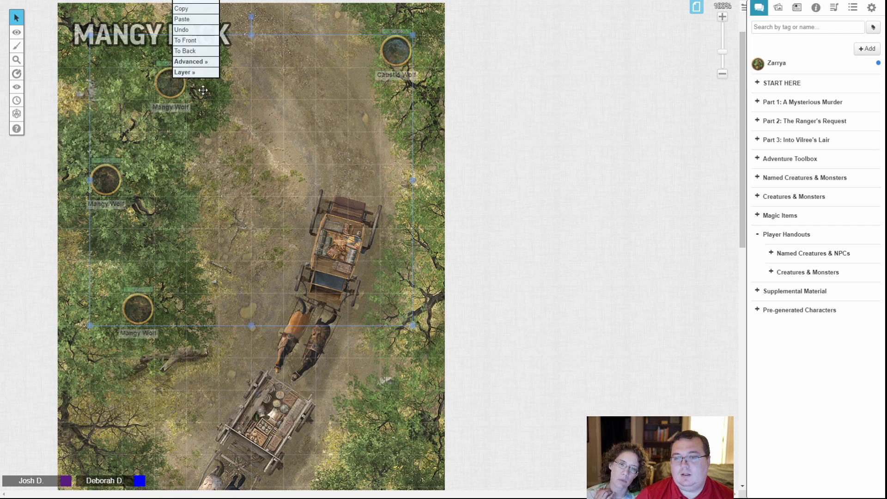
mouse_move(217, 80)
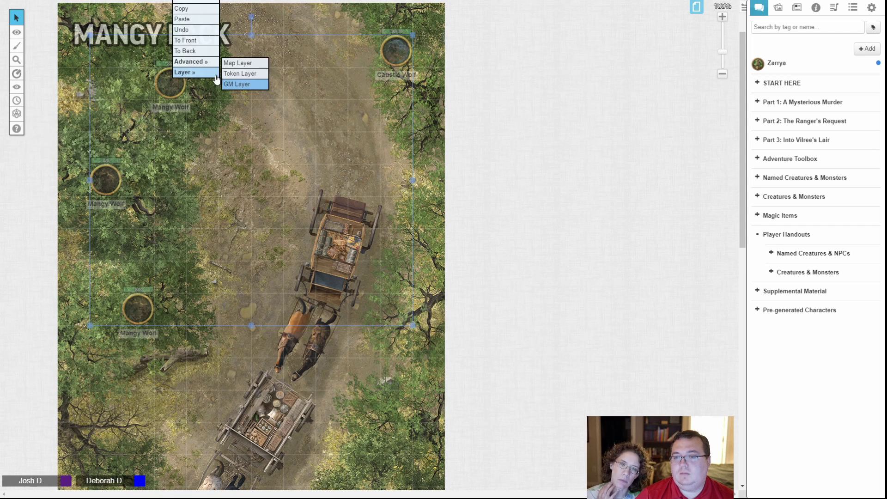
click(240, 74)
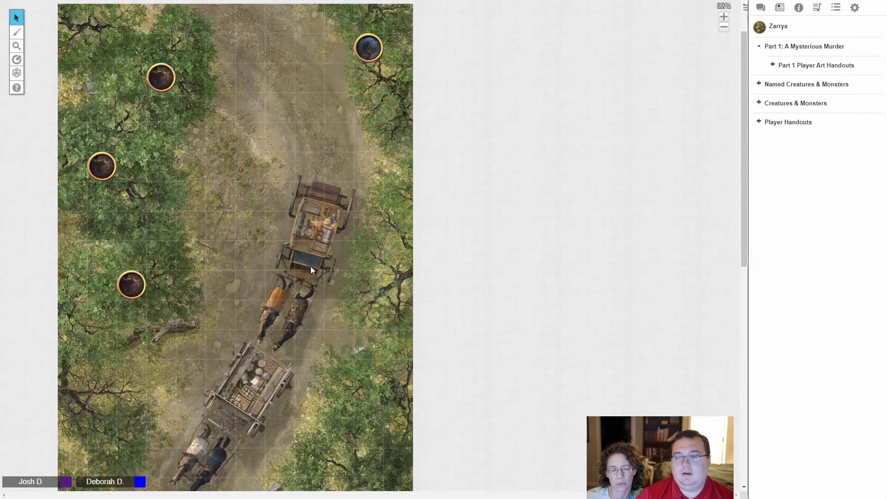
Examine the player's view of the map, from the wolves in the trees down to the party tokens beside the wagons
scroll(310, 270, down, 6)
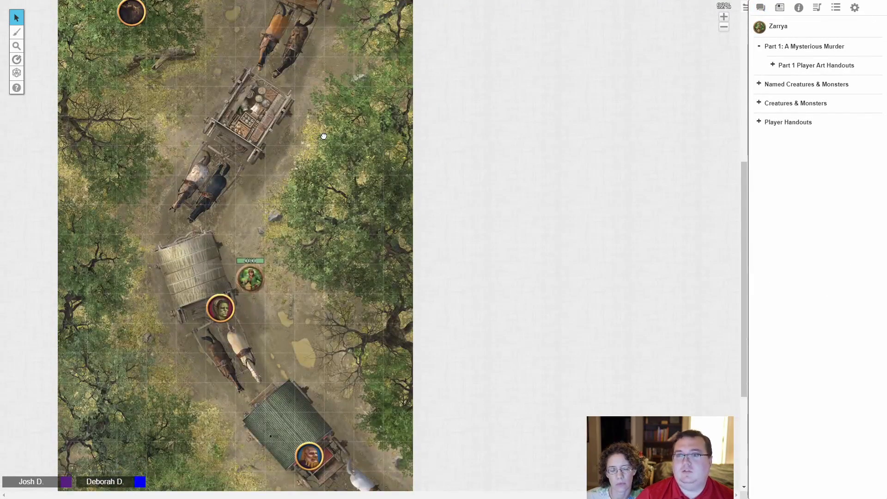
scroll(323, 138, up, 1)
scroll(323, 138, up, 4)
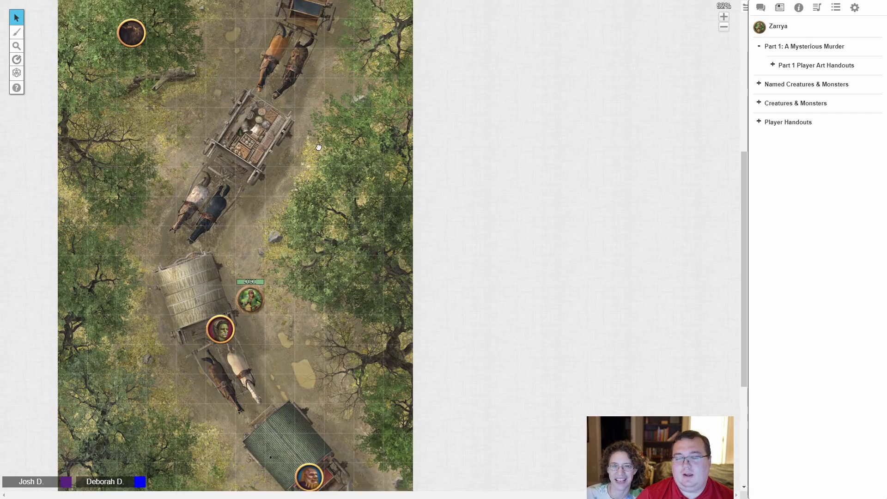
scroll(304, 226, up, 3)
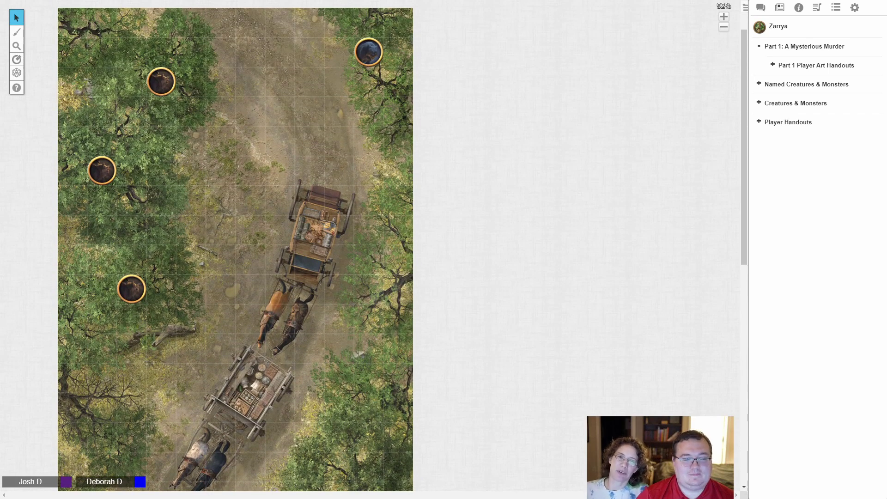
scroll(313, 329, down, 5)
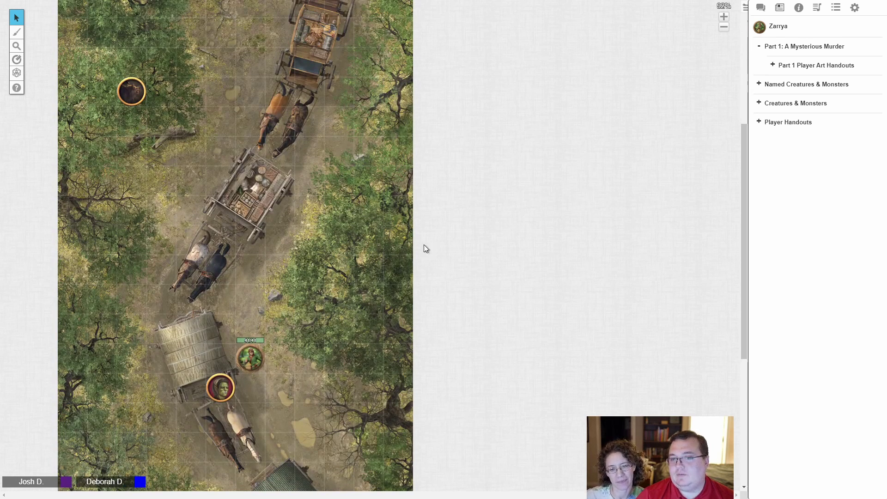
click(162, 119)
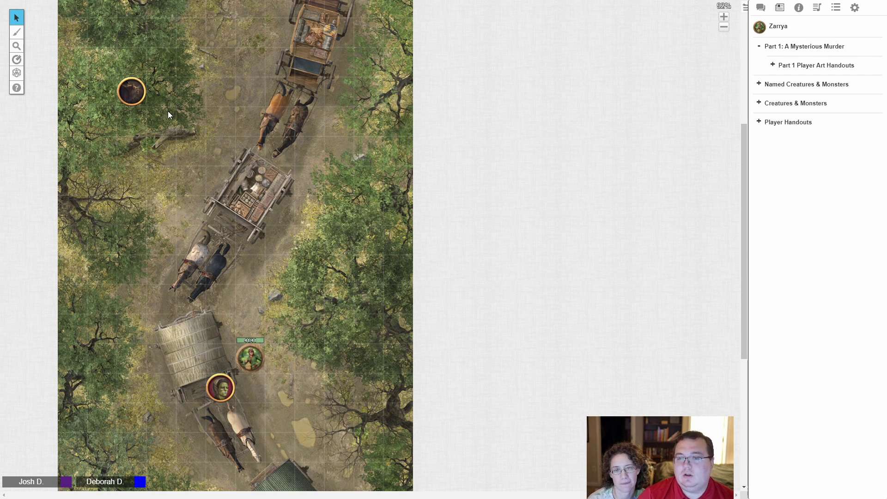
click(159, 124)
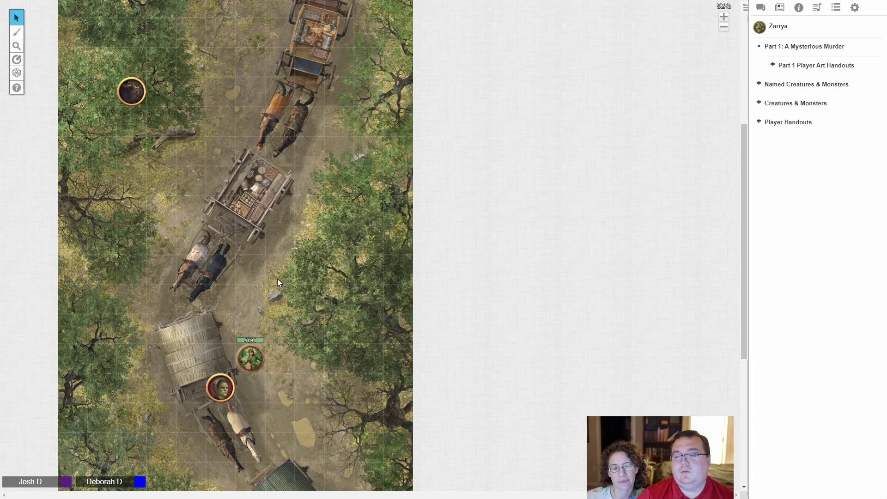
scroll(277, 279, down, 5)
scroll(273, 261, up, 4)
scroll(273, 262, up, 2)
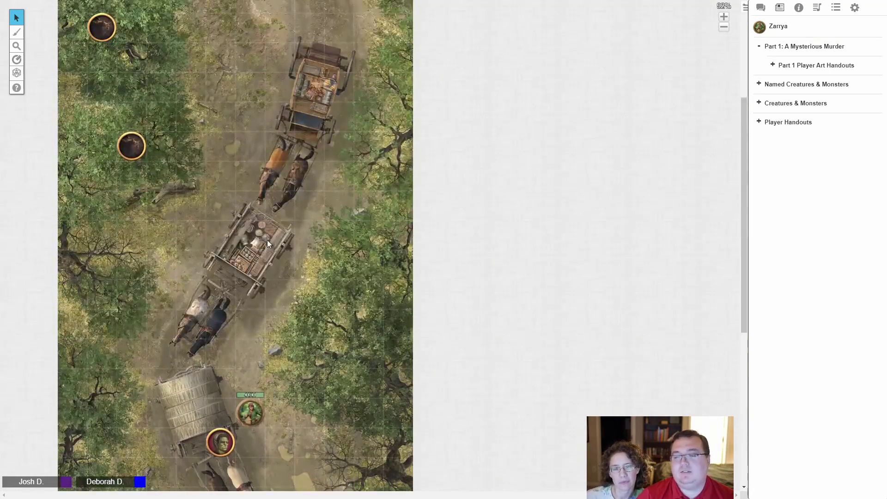
scroll(269, 225, down, 4)
scroll(254, 193, up, 5)
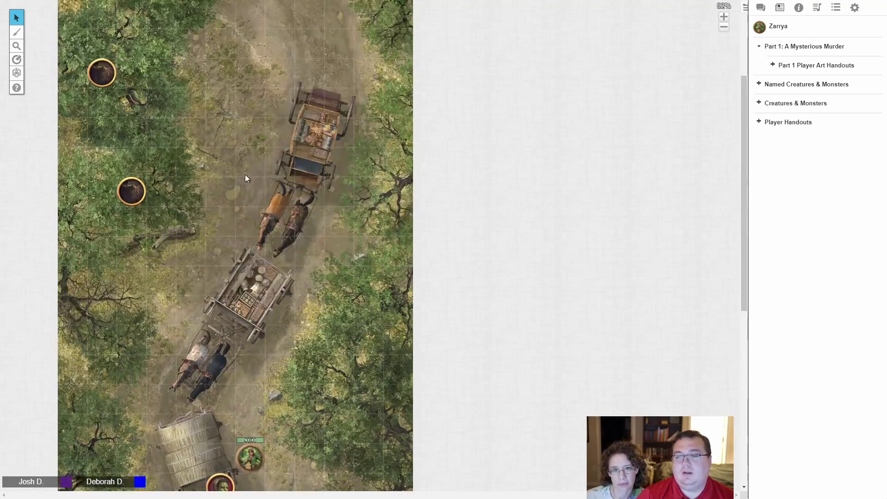
drag(264, 236, 134, 83)
click(193, 126)
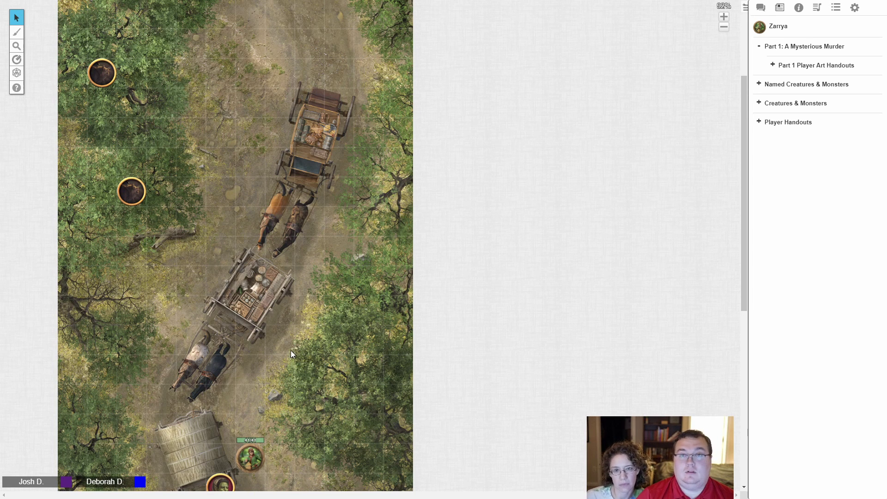
scroll(257, 239, down, 2)
scroll(257, 238, up, 3)
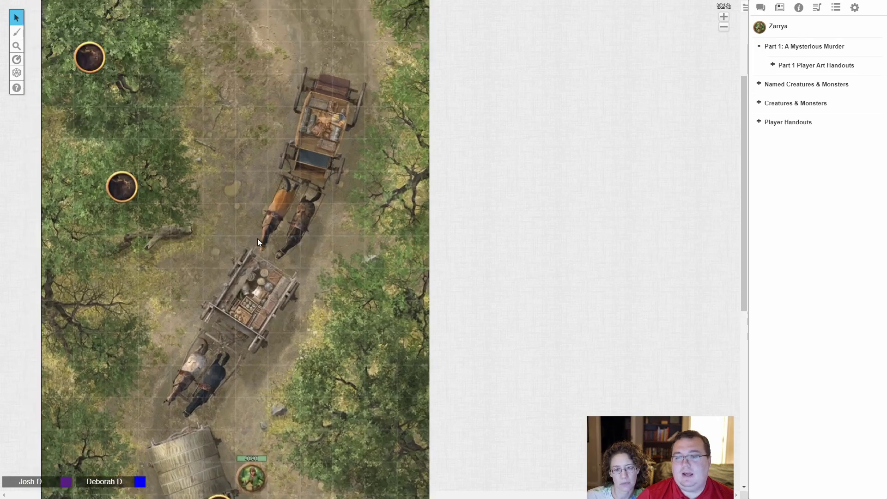
scroll(251, 263, up, 3)
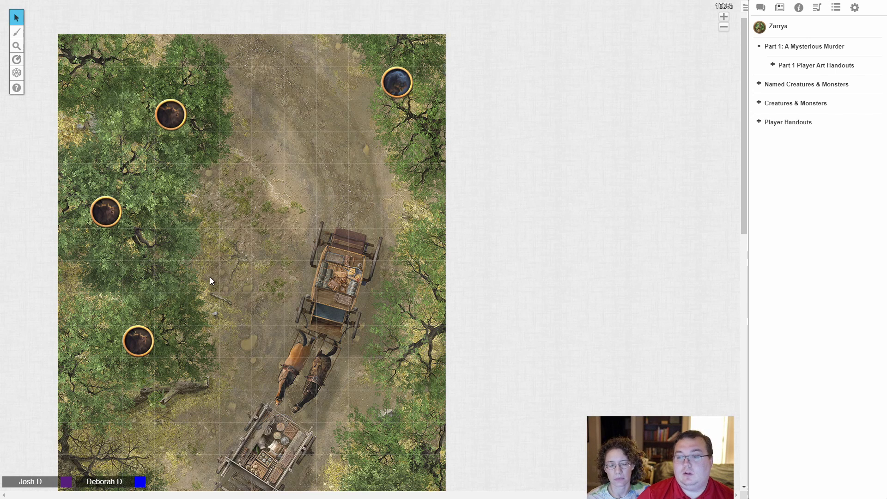
Ping the trees beside the middle Mangy Wolf in the player's view, then show and dismiss the player's colour palette
click(145, 242)
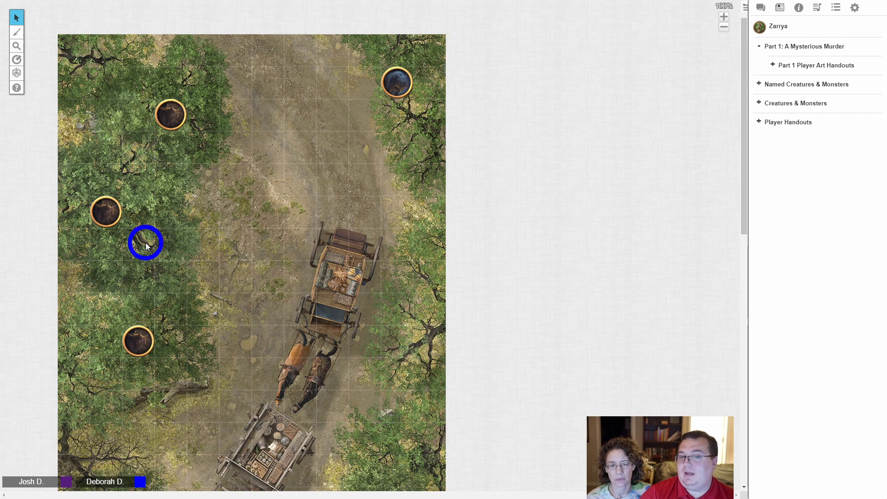
click(141, 487)
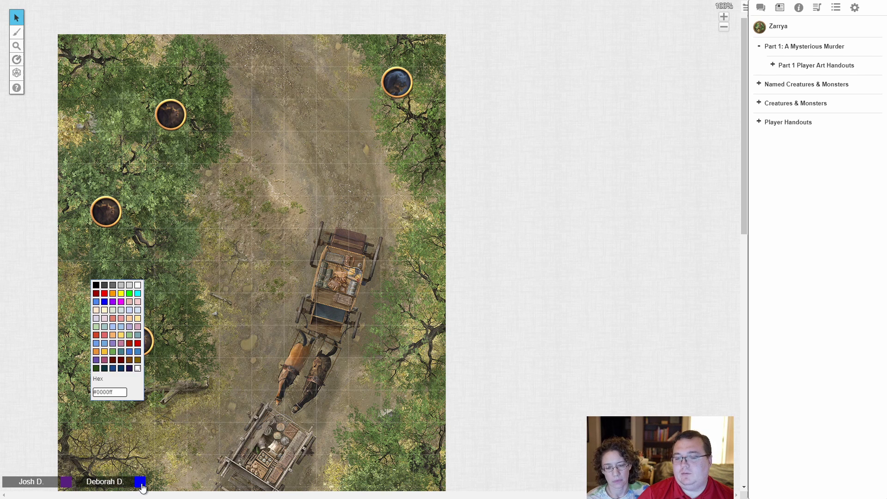
click(183, 342)
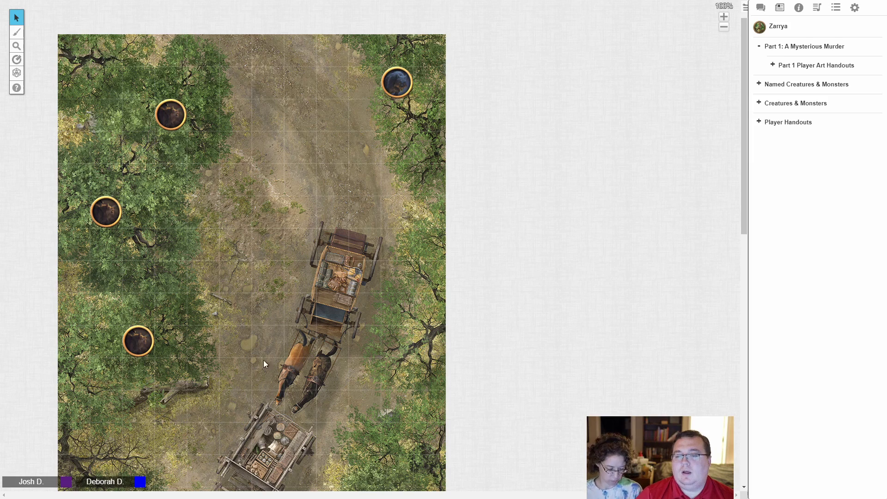
Move Zarrya's token up beside the nearest Mangy Wolf, then return it to its place beside the covered wagon
scroll(264, 359, down, 3)
scroll(262, 277, down, 1)
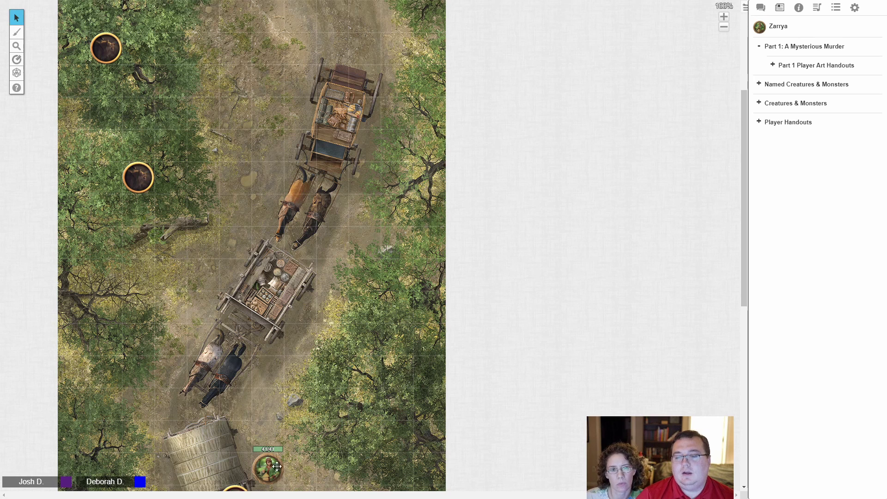
drag(276, 466, 180, 244)
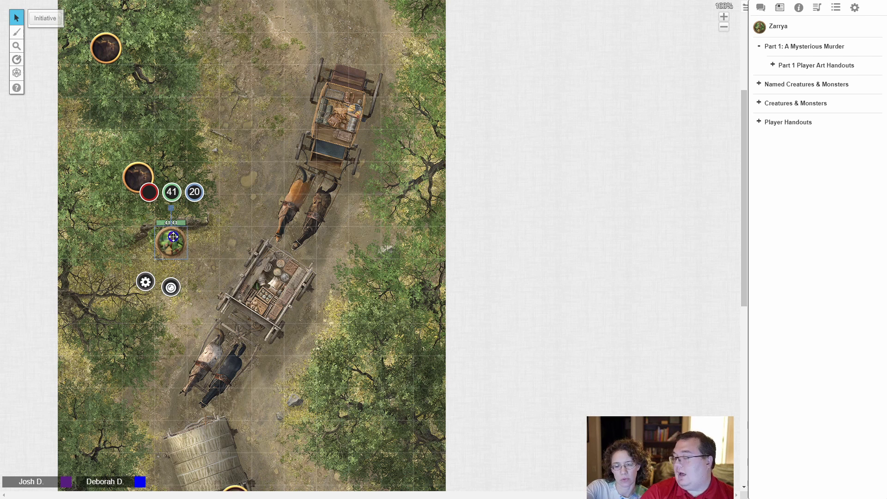
drag(173, 237, 271, 461)
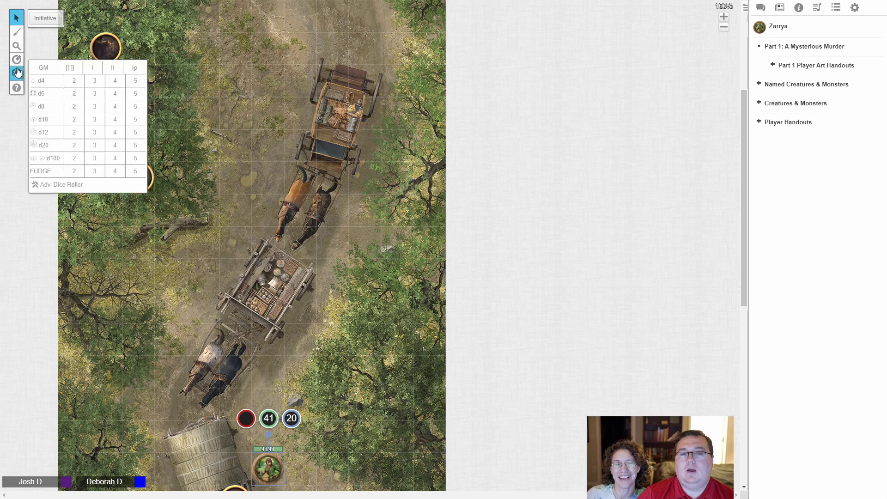
Roll a single d20 as the player and show the roll in the chat
mouse_move(17, 62)
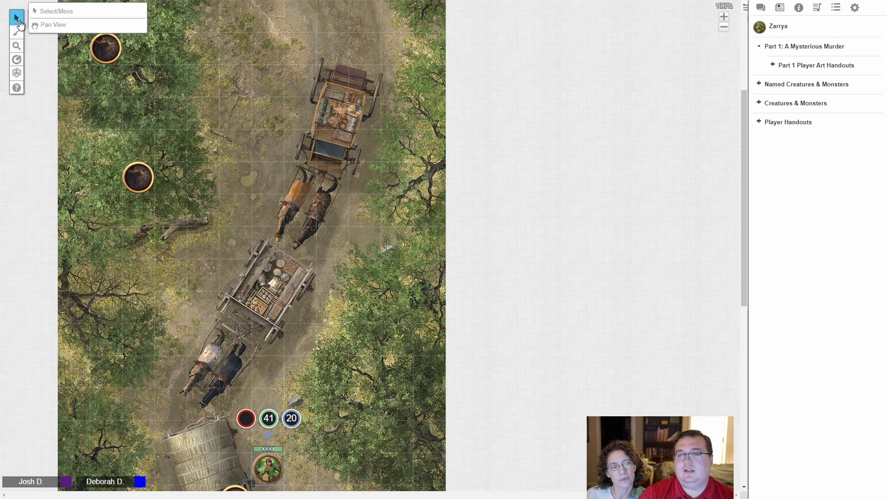
mouse_move(17, 33)
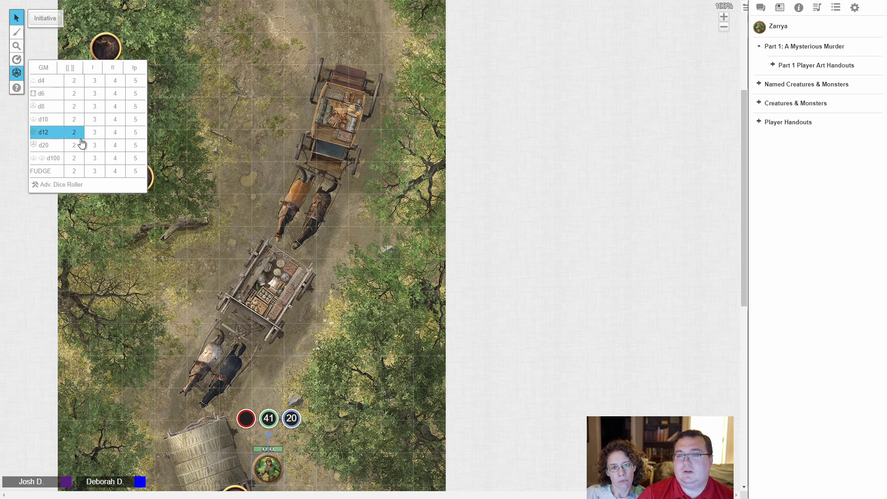
click(54, 145)
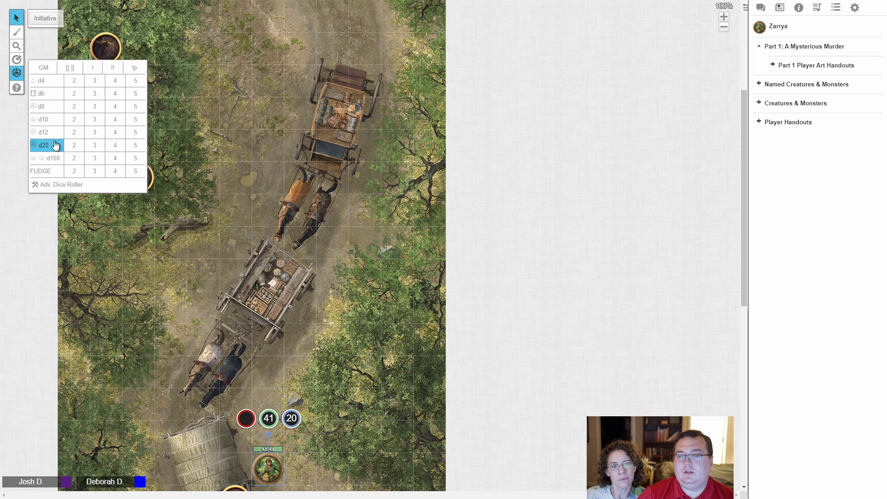
click(760, 7)
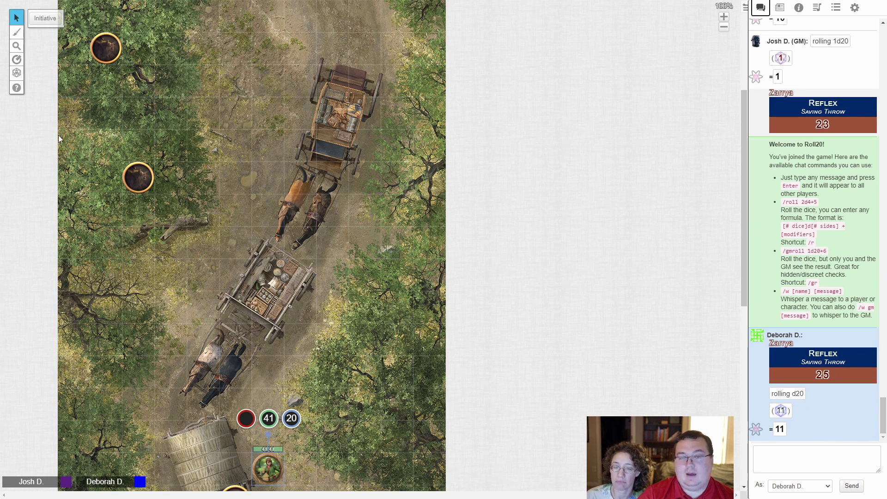
Measure a route from Zarrya's token around the covered wagon toward the nearest Mangy Wolf, adding waypoints along the way
mouse_move(16, 88)
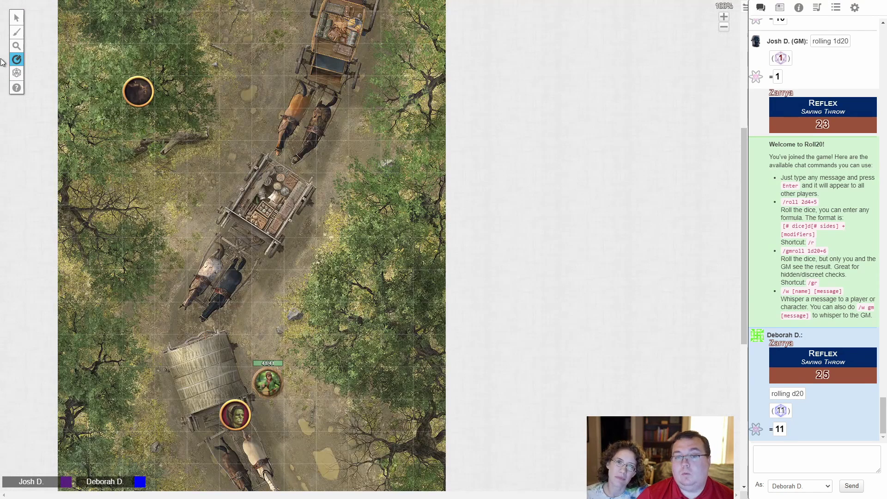
mouse_move(16, 62)
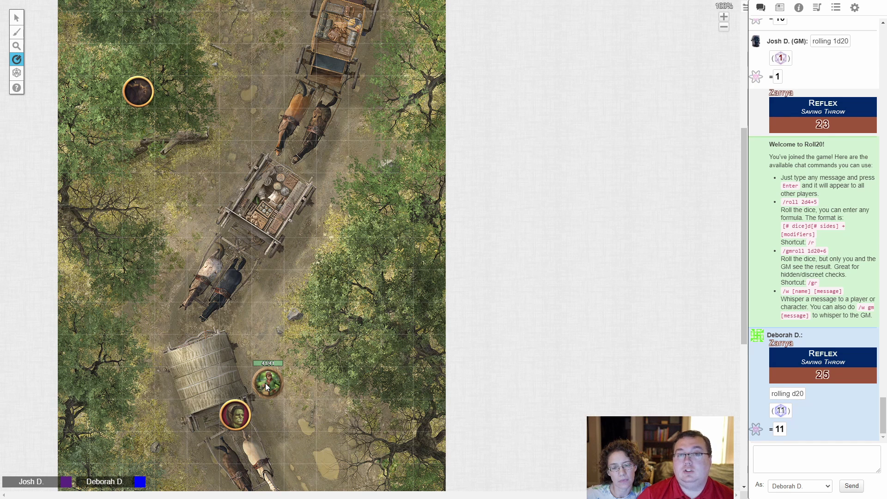
drag(265, 383, 162, 235)
key(q)
key(q)
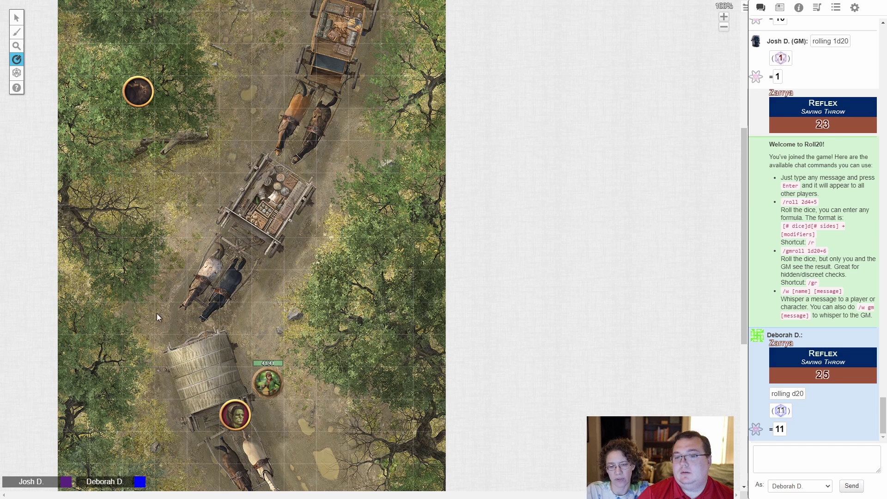
mouse_move(272, 387)
mouse_down()
mouse_move(264, 306)
mouse_move(272, 383)
mouse_up()
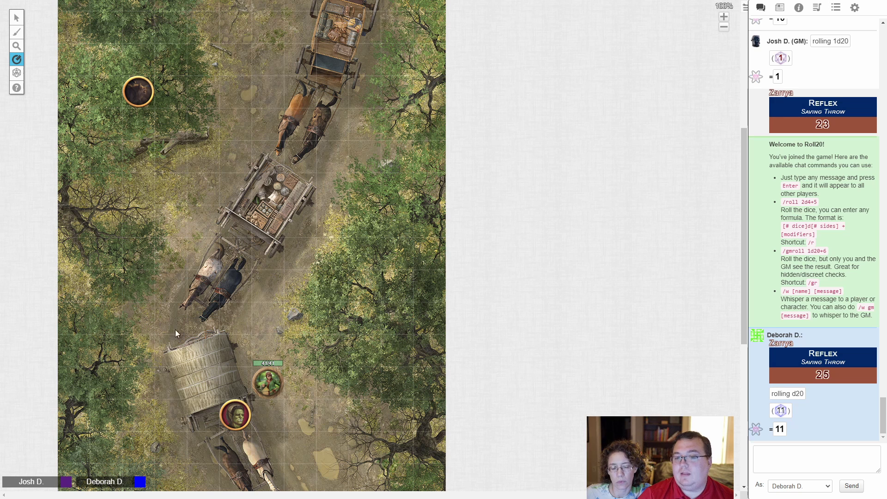
Return to the Select/Move tool and move Zarrya's token beside the open cargo wagon, below the nearest Mangy Wolf
click(22, 21)
drag(268, 385, 171, 220)
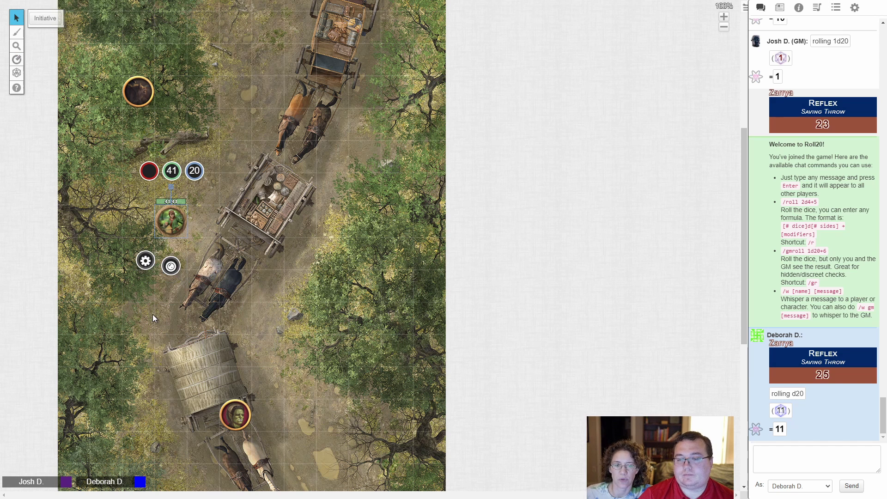
click(172, 298)
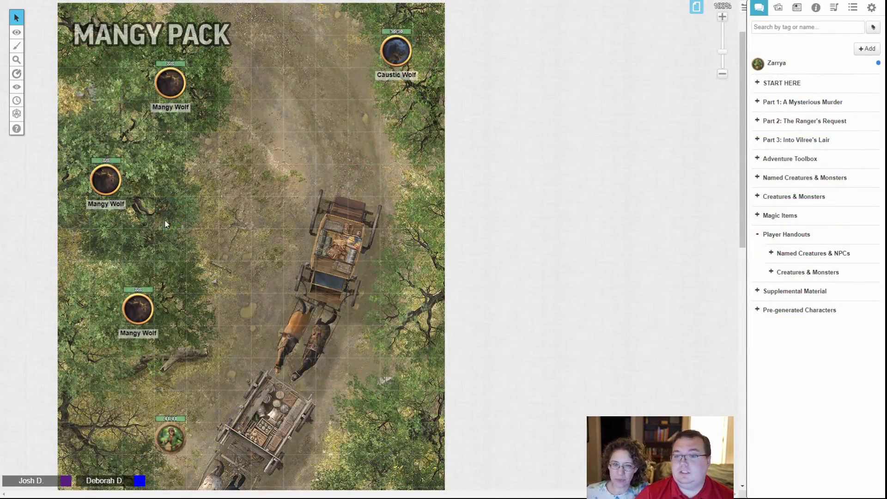
Switch the GM's view to the Objects & Tokens layer and move the nearest Mangy Wolf directly next to Zarrya's token
scroll(183, 236, down, 3)
scroll(184, 237, down, 1)
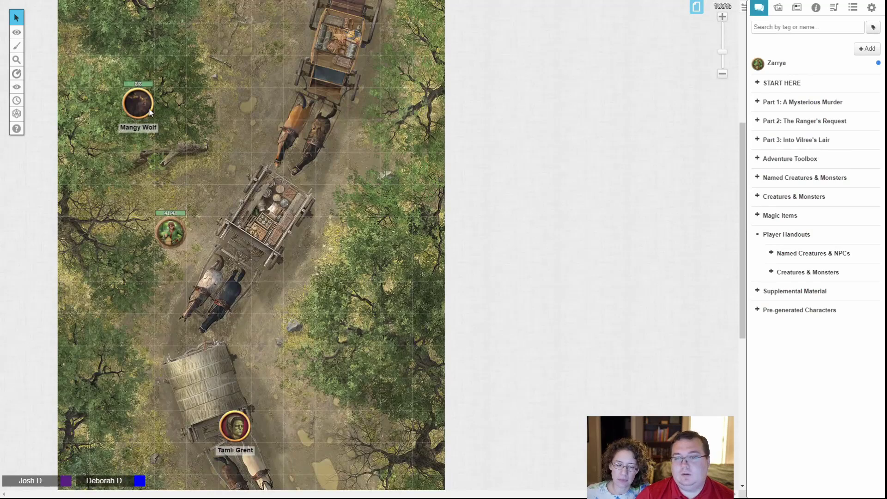
mouse_move(23, 32)
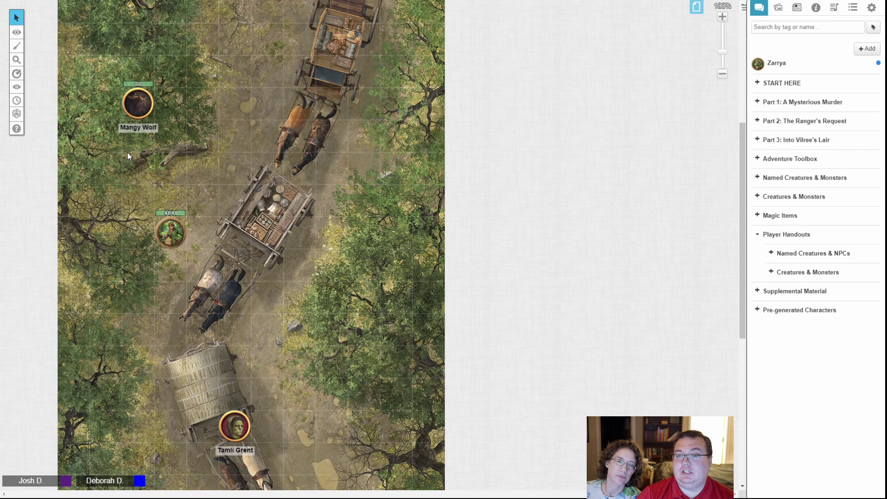
click(136, 103)
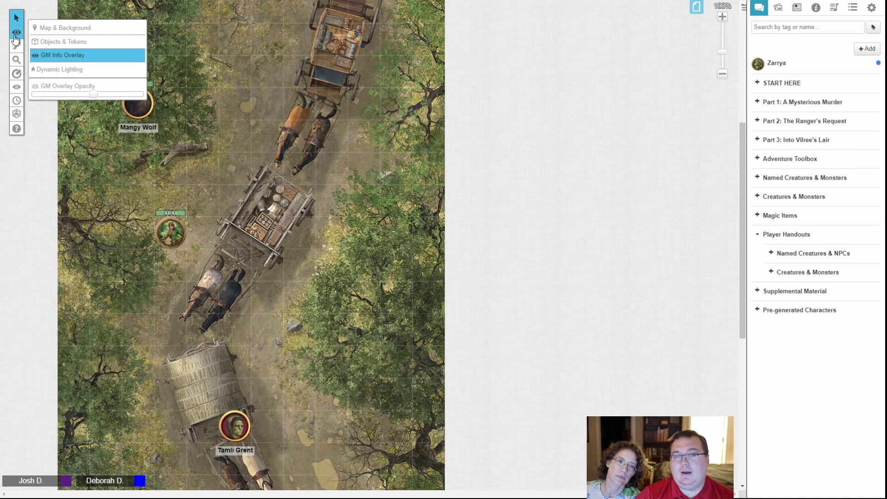
click(62, 41)
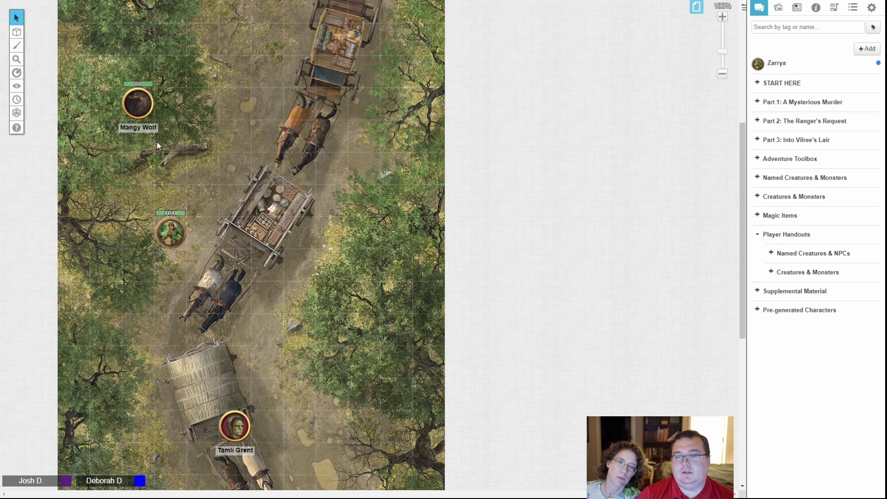
scroll(217, 127, up, 1)
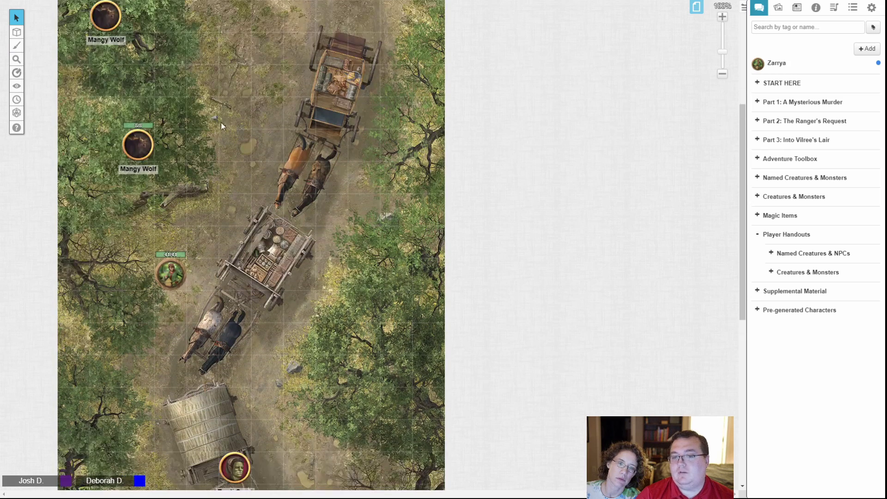
drag(138, 145, 171, 237)
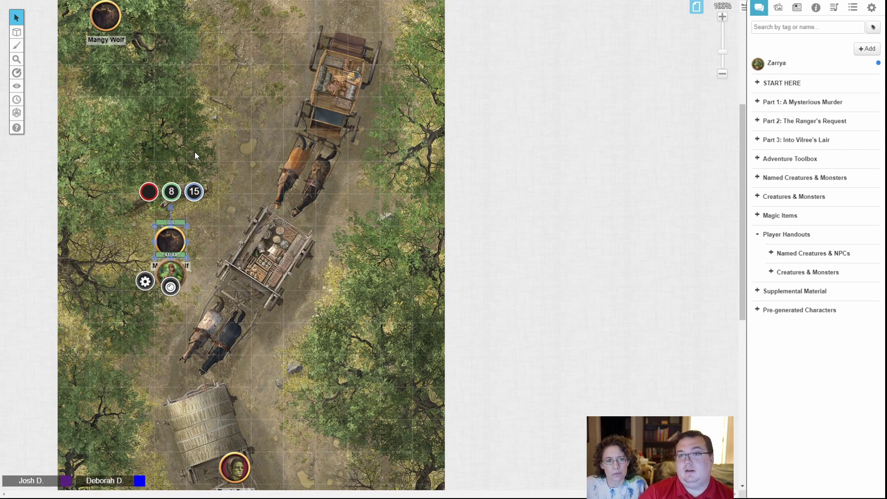